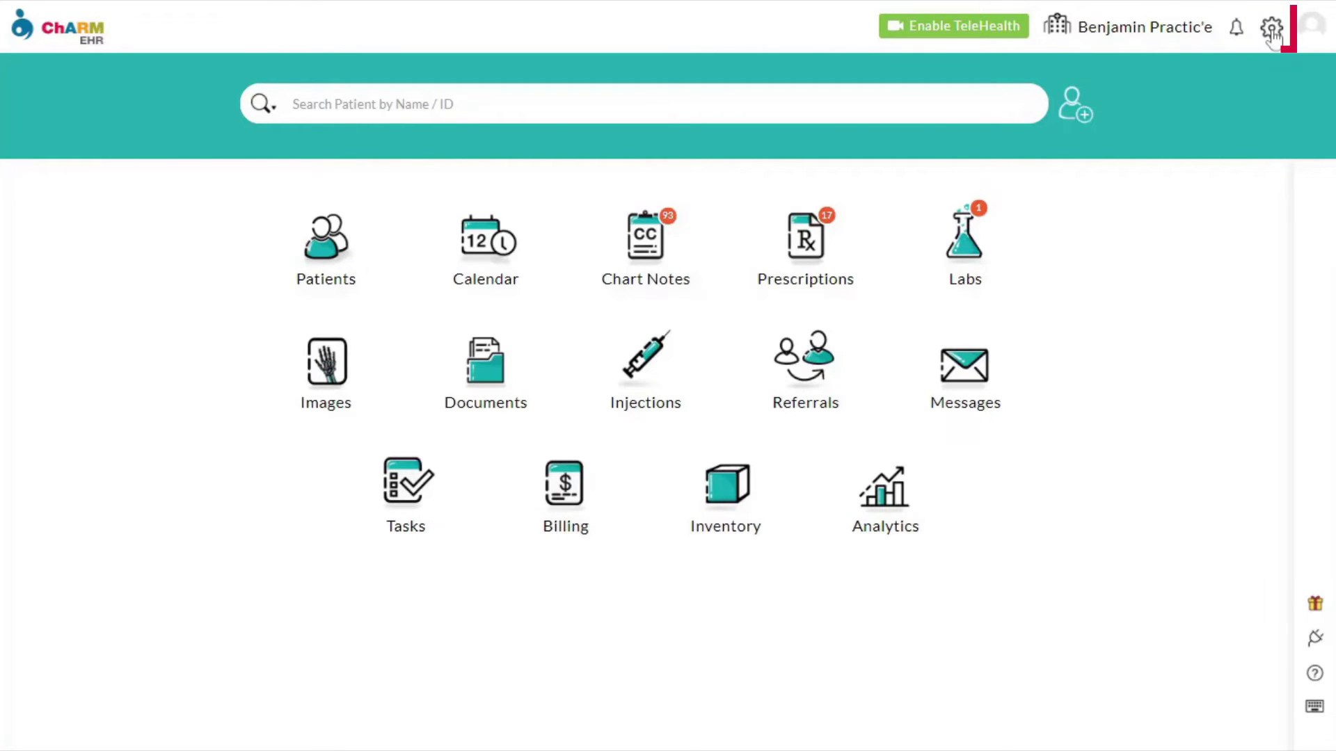
# - Save the EPCS Manager's admin manager and approving DEA registrant selections under Settings > Rx
pyautogui.click(1273, 31)
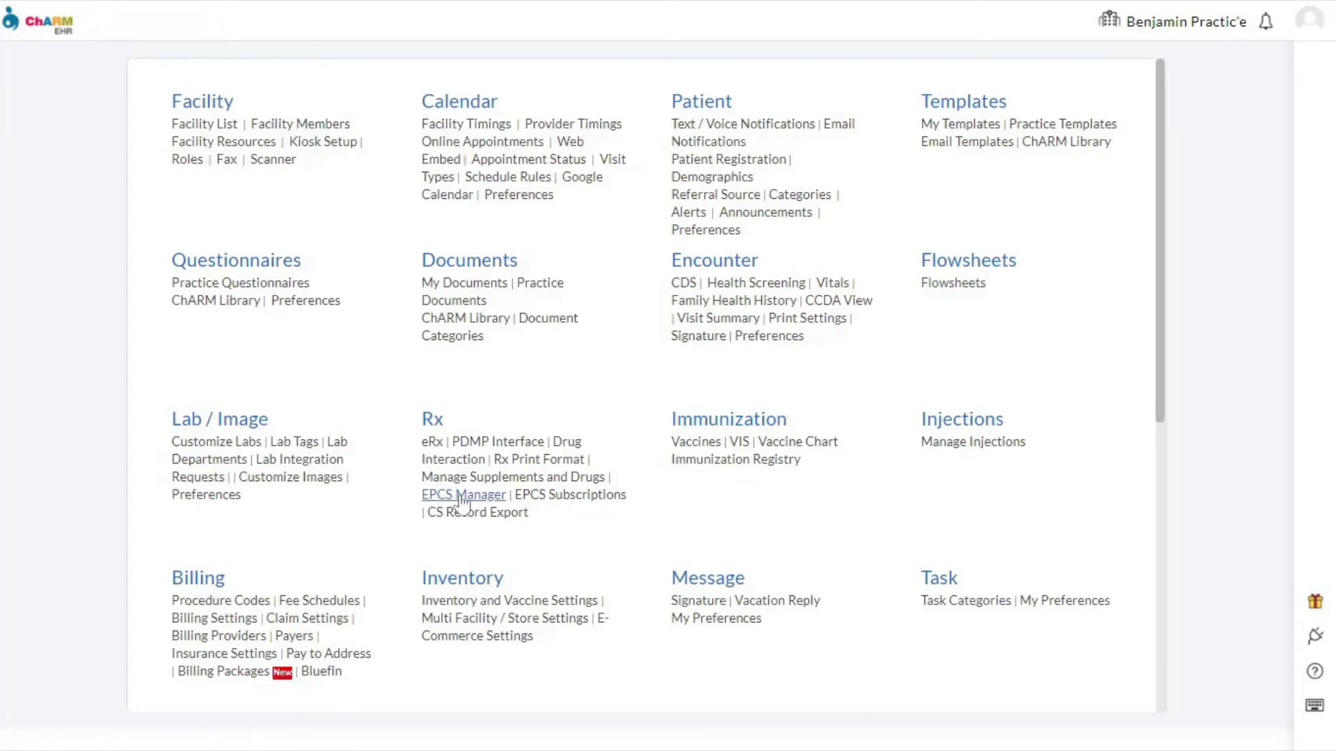
pyautogui.click(462, 495)
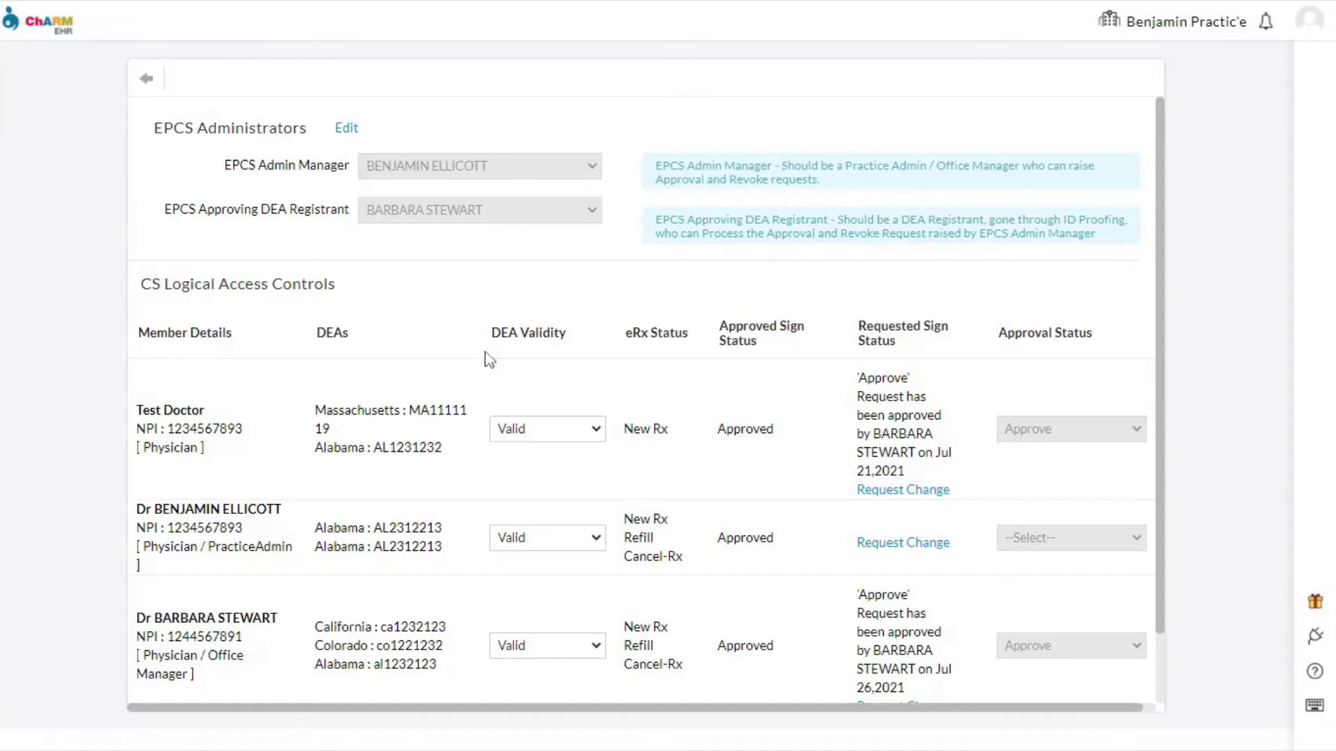
pyautogui.click(347, 131)
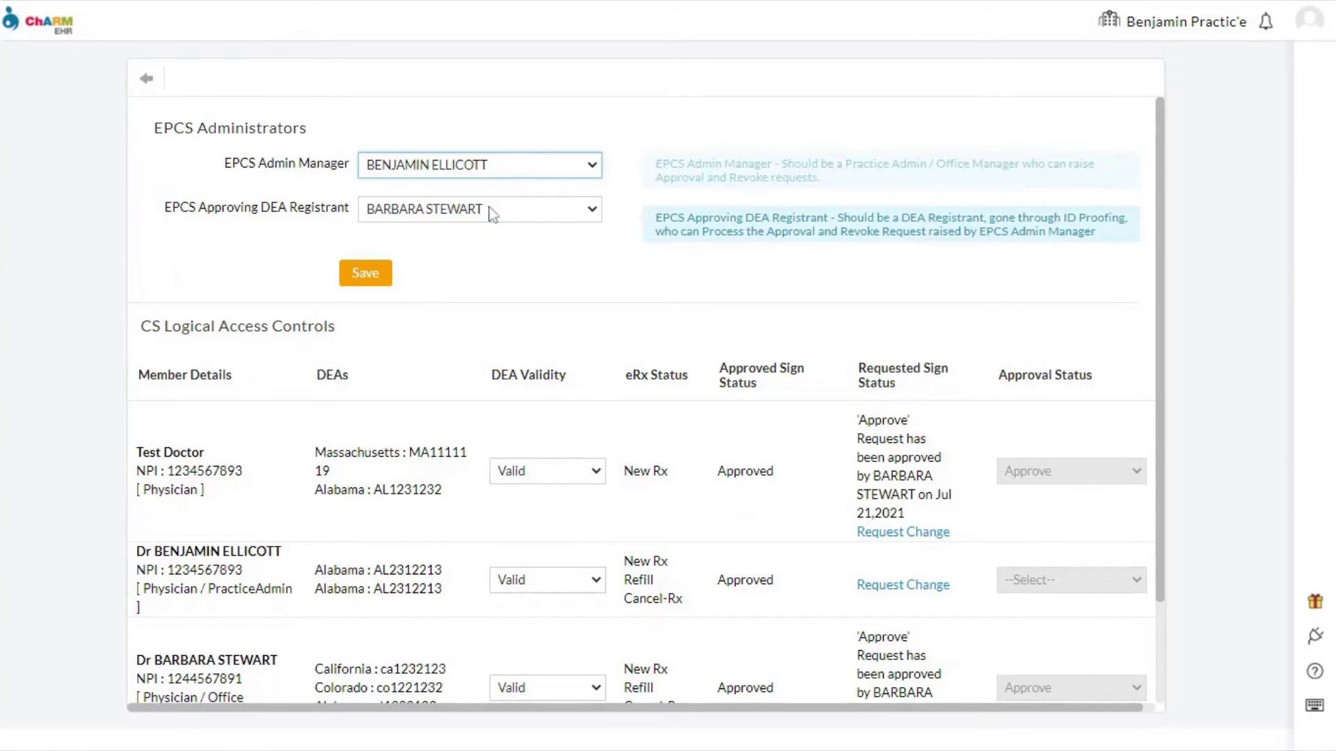
pyautogui.click(379, 273)
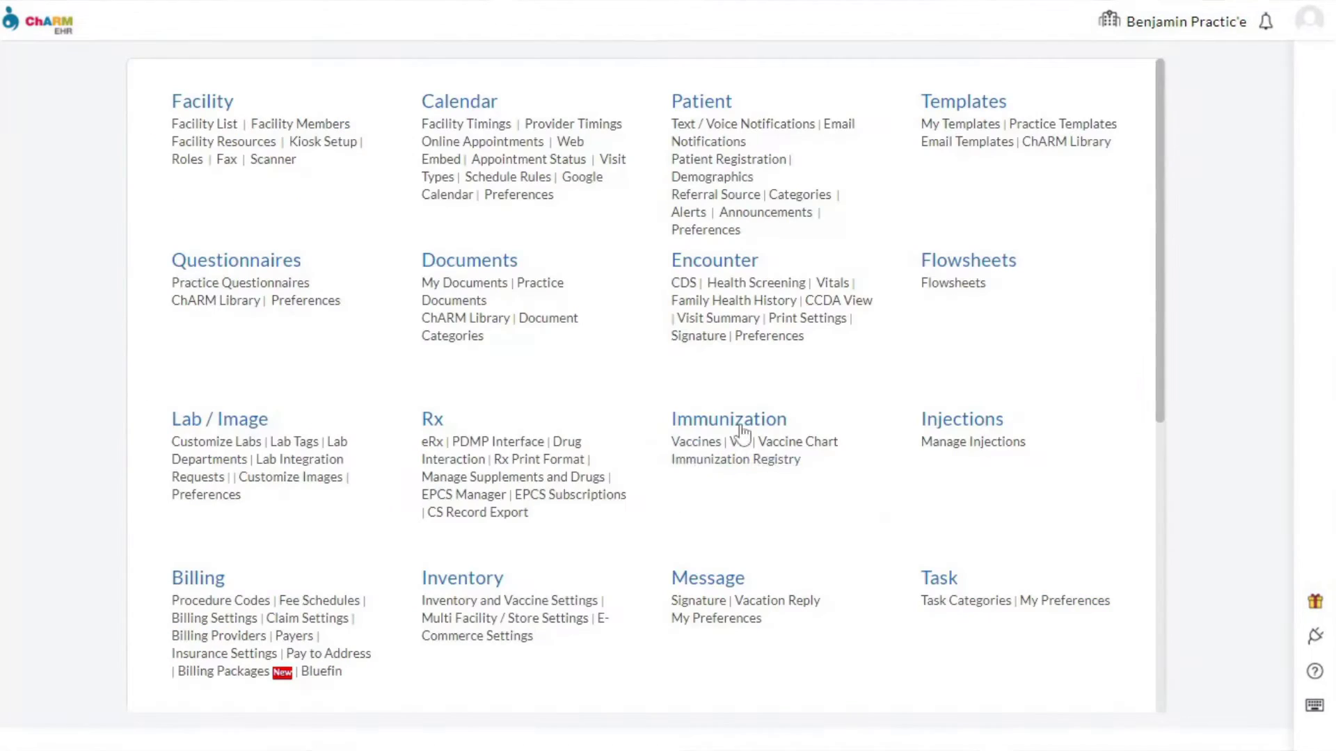
# - Start a purchase of one EPCS Subscription 1 Year and place the order
pyautogui.click(573, 495)
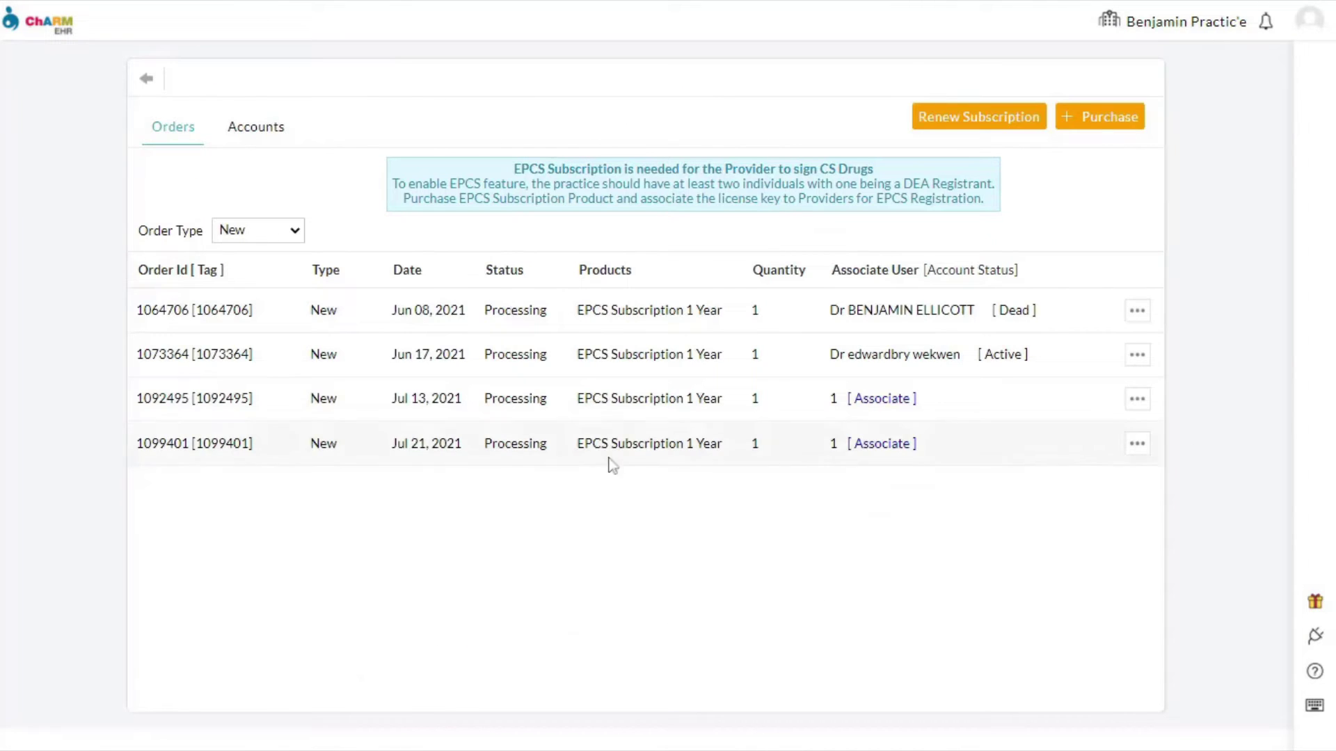
pyautogui.click(1111, 118)
pyautogui.click(414, 416)
pyautogui.click(406, 429)
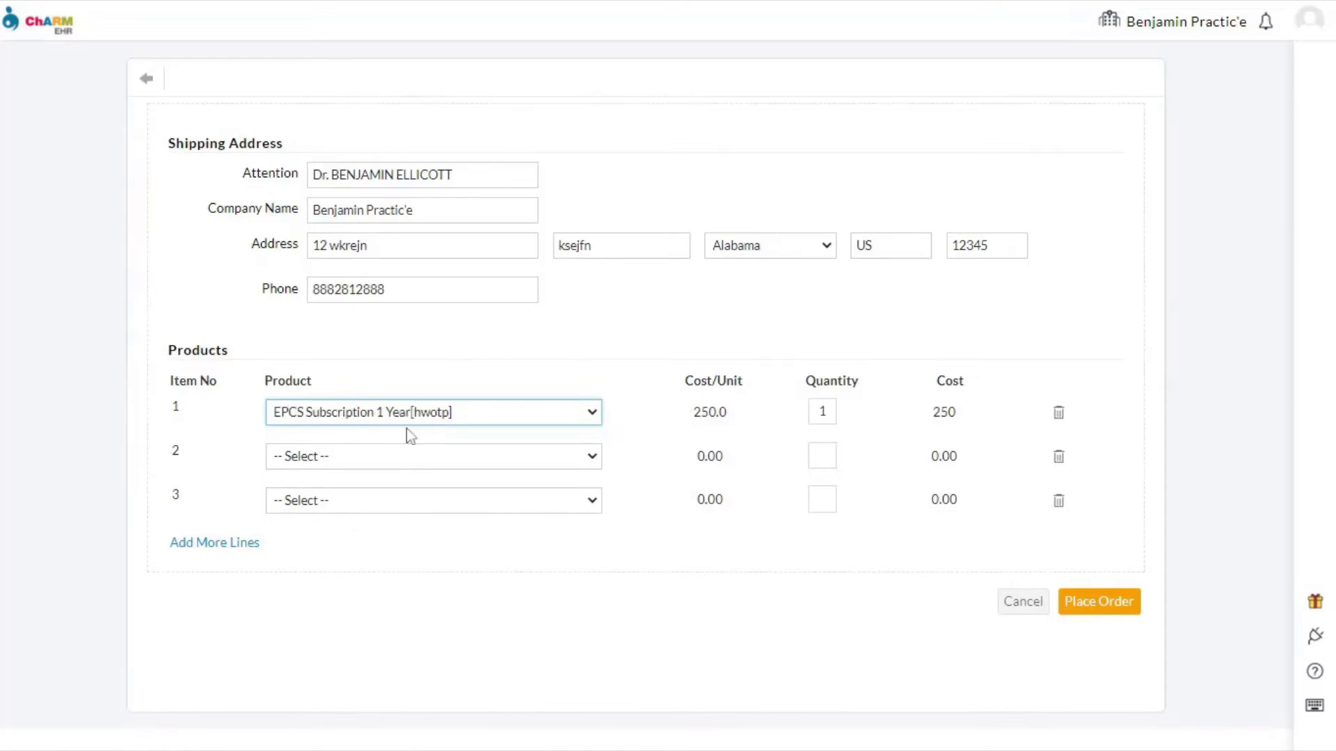
pyautogui.click(1098, 602)
# - Fill in the billing contact's name, e-mail and postal address details
pyautogui.press('Tab')
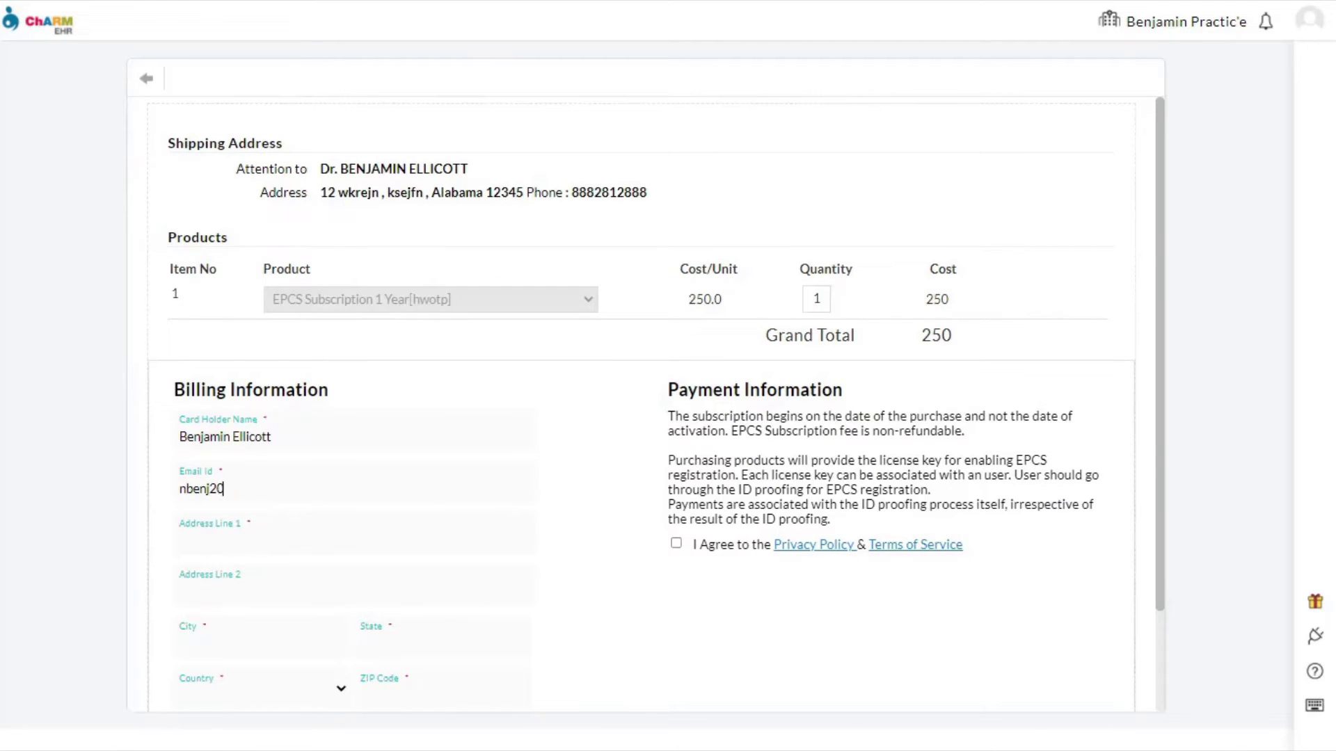
pyautogui.press('Tab')
pyautogui.press('Tab')
pyautogui.write('Pleasanton')
pyautogui.press('Tab')
pyautogui.write('Uganda')
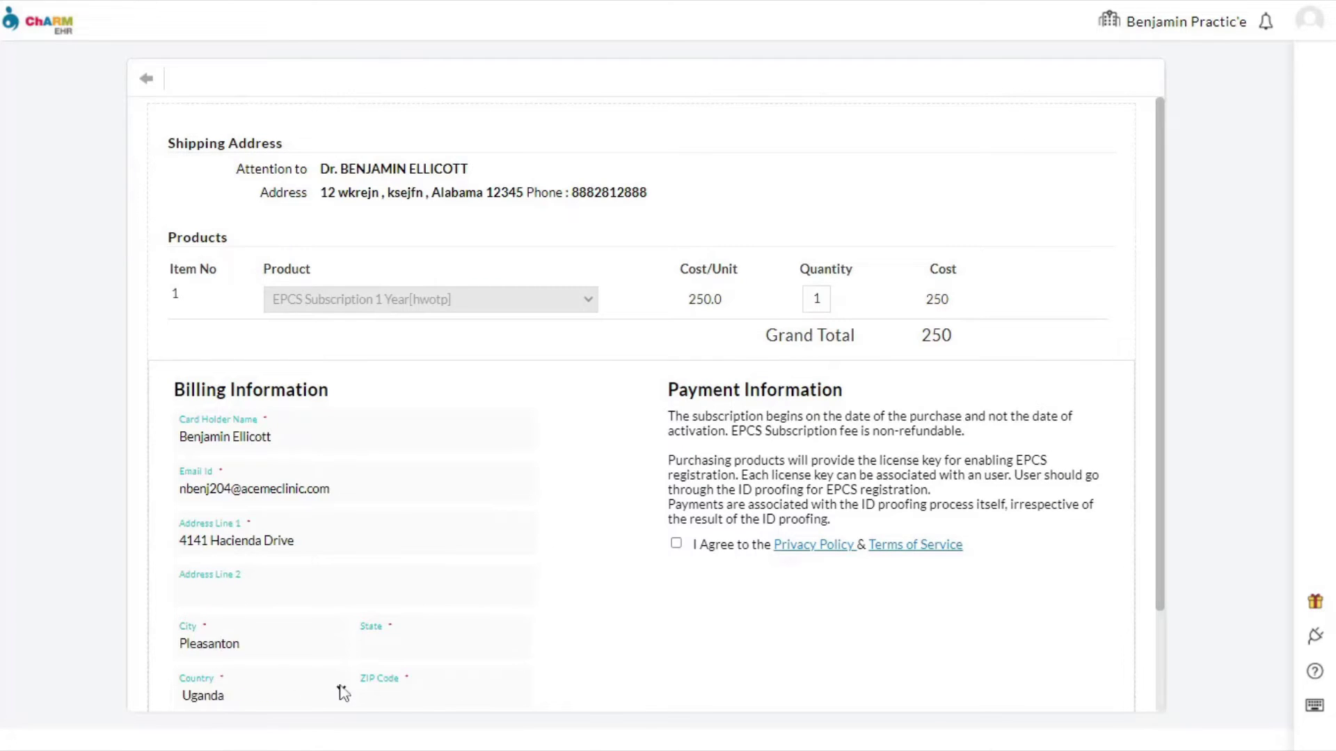
pyautogui.press('Tab')
pyautogui.write('California')
pyautogui.press('Tab')
pyautogui.write('94577')
pyautogui.press('Tab')
# - Enter the card number, expiry and CVV, accept the terms, and submit the order
pyautogui.write('4111 1111 1111 1111 11 / 24 123')
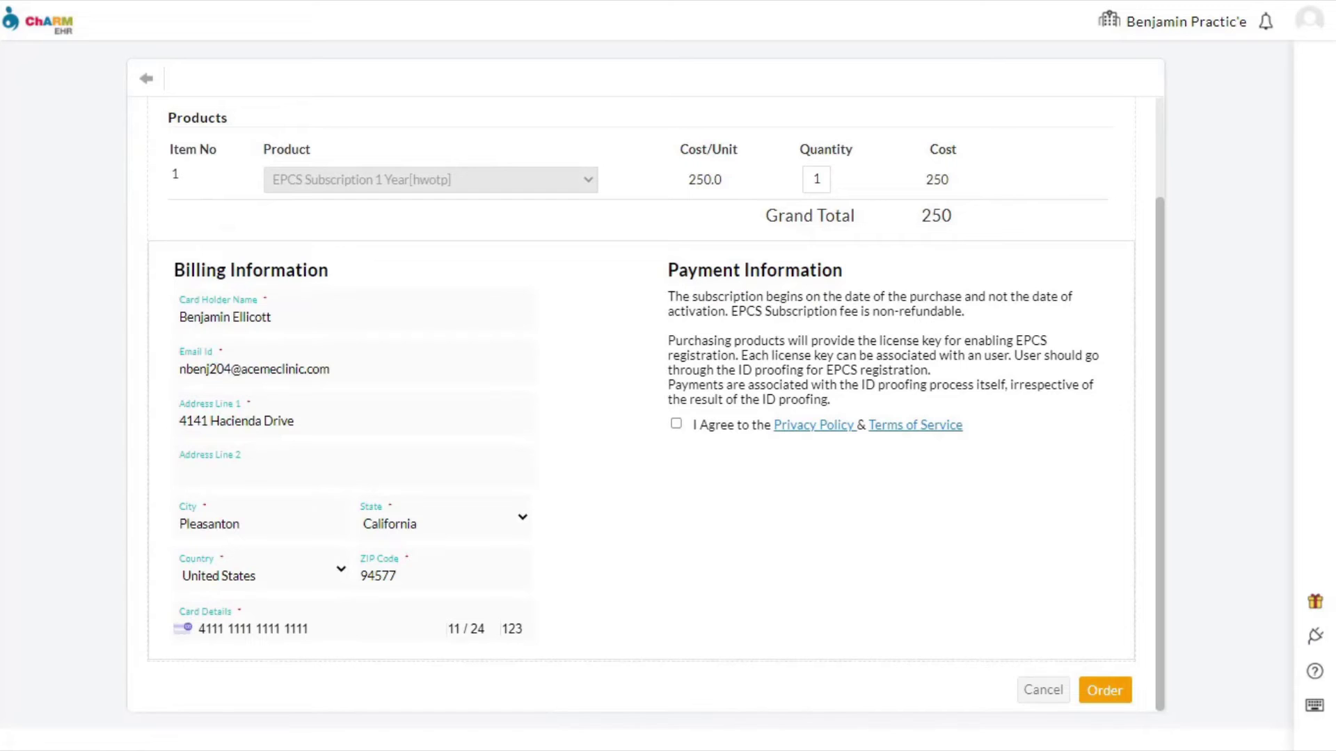
pyautogui.click(676, 424)
pyautogui.click(1121, 690)
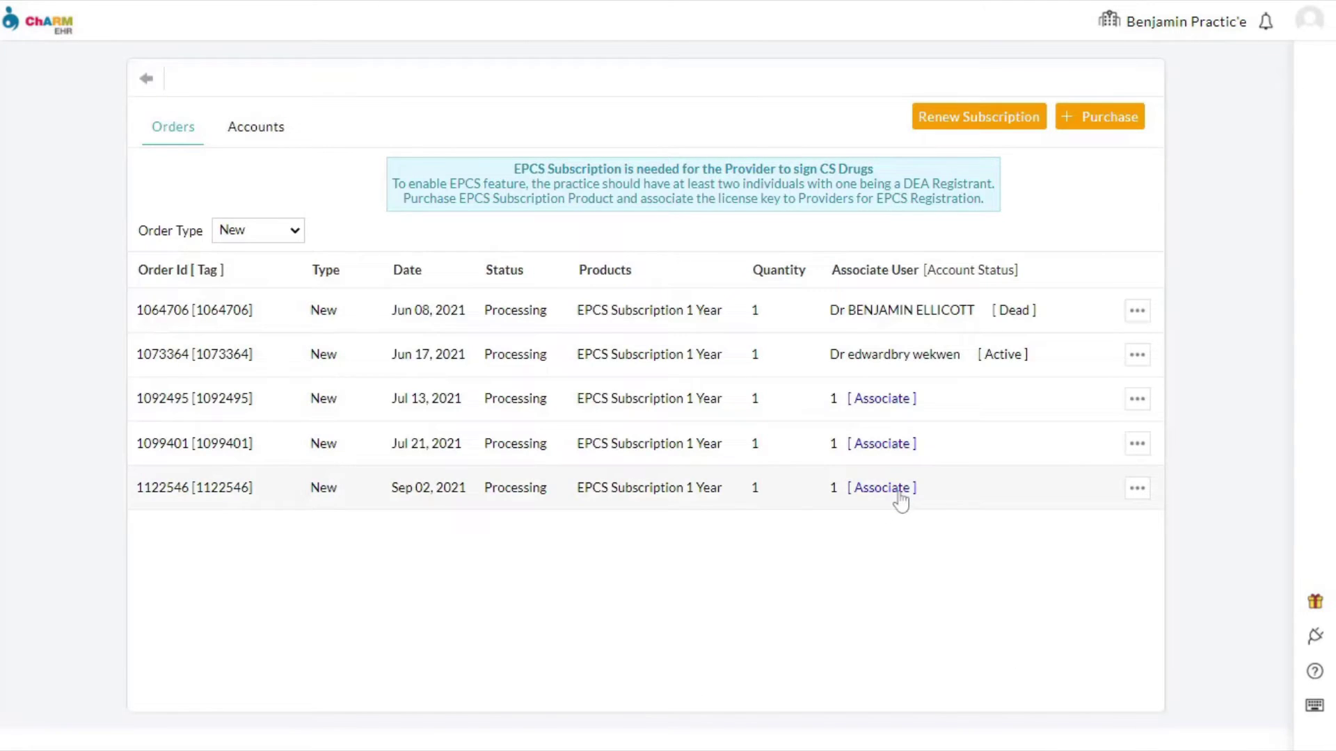
# - Associate the newest order's license key with the provider being set up
pyautogui.click(898, 489)
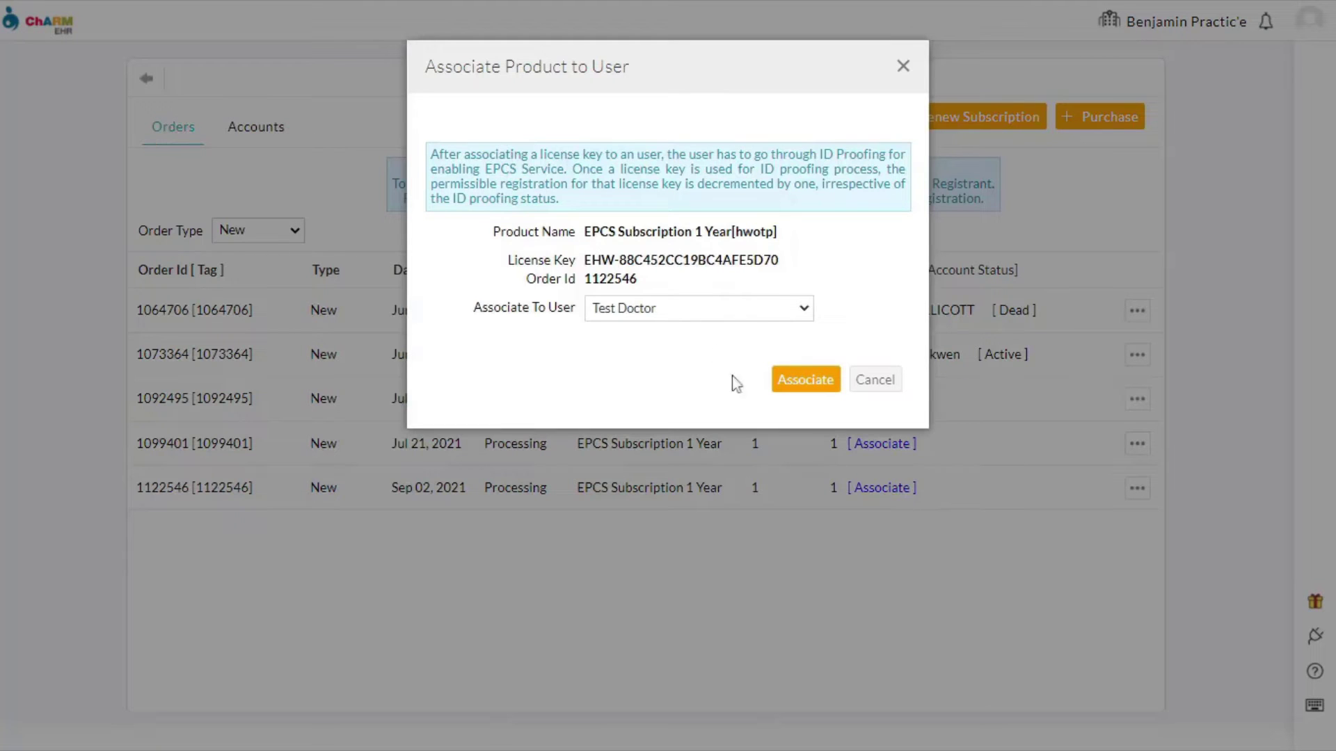
pyautogui.click(687, 332)
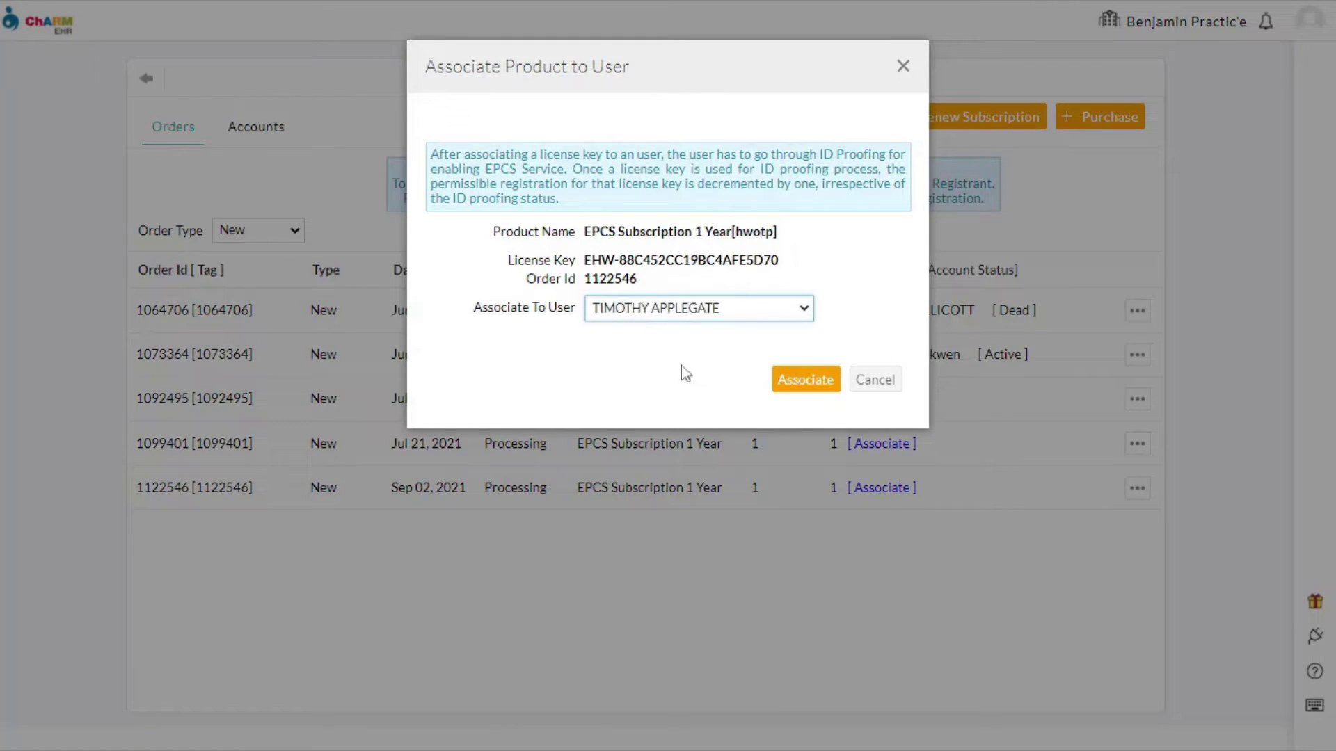
pyautogui.click(807, 388)
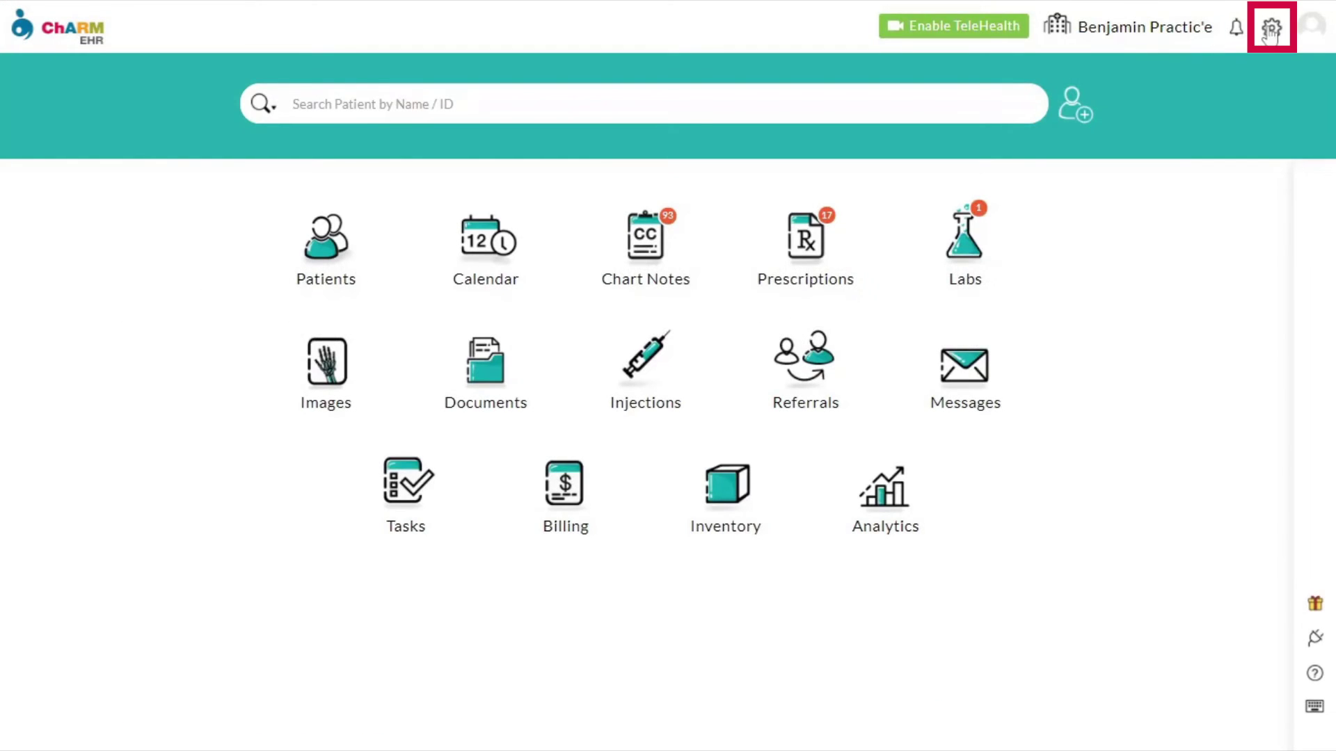
# - In EPCS Manager, check the new provider's DEA validity and request Approve signing status
pyautogui.click(1270, 29)
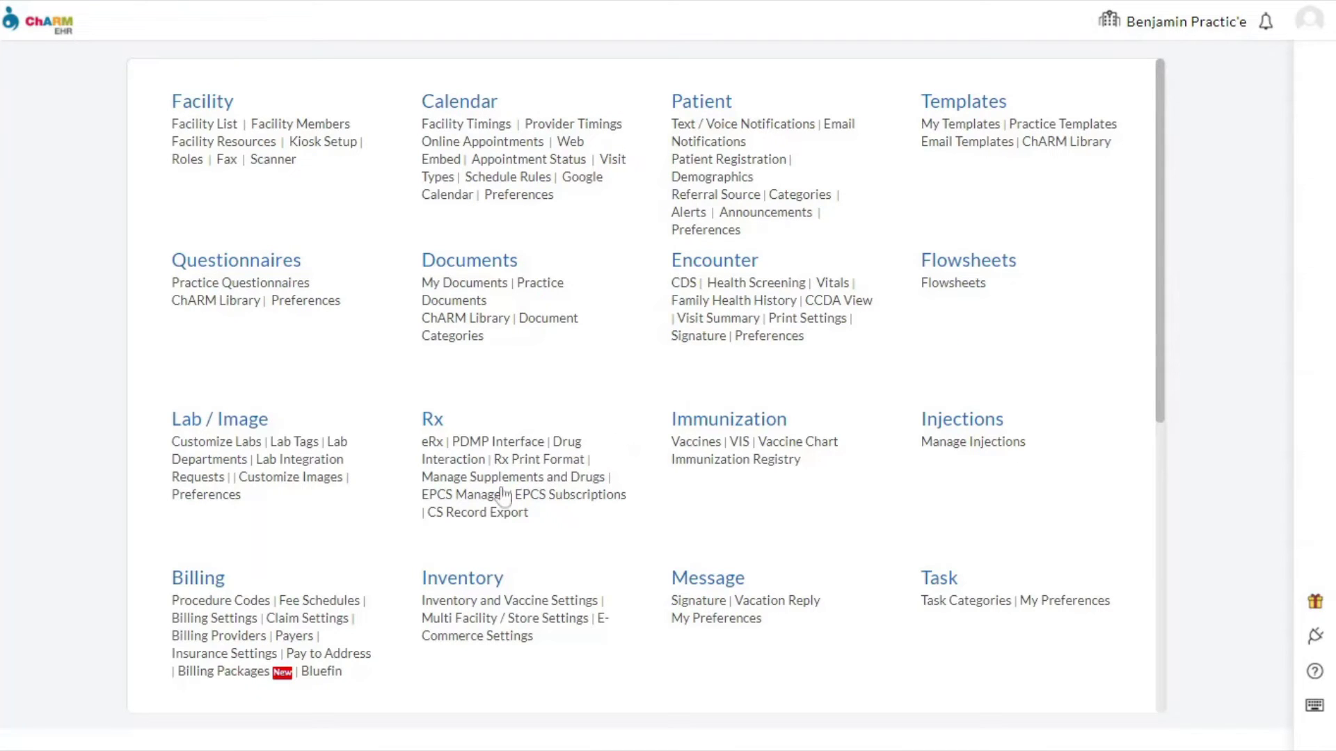
pyautogui.click(464, 494)
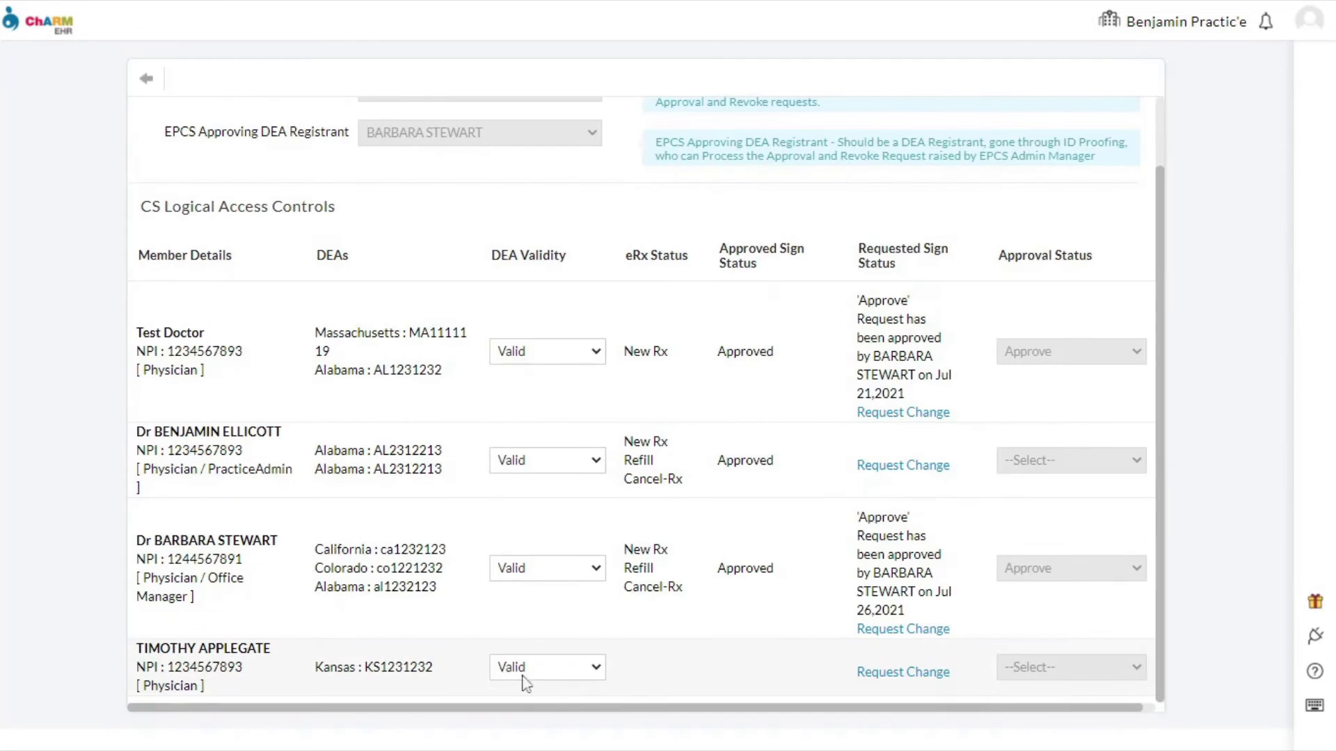
pyautogui.click(562, 670)
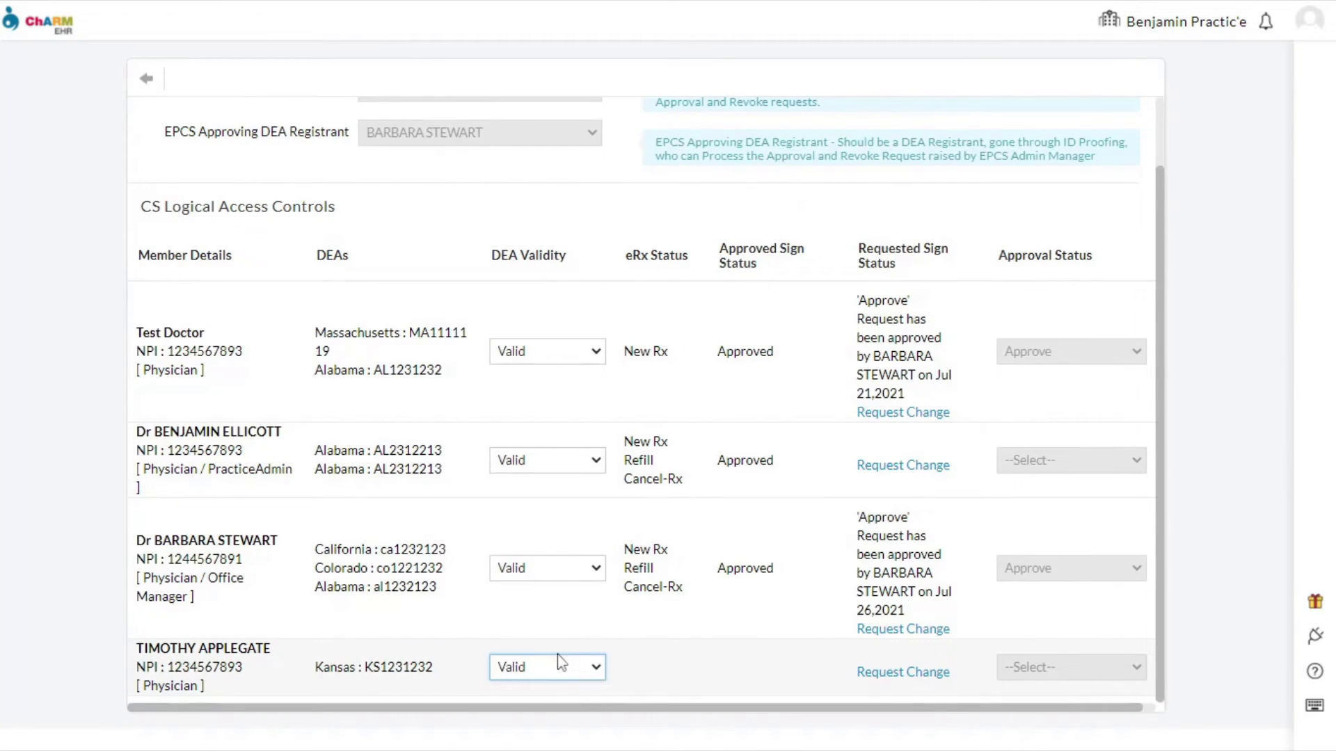
pyautogui.click(902, 673)
pyautogui.press('Down')
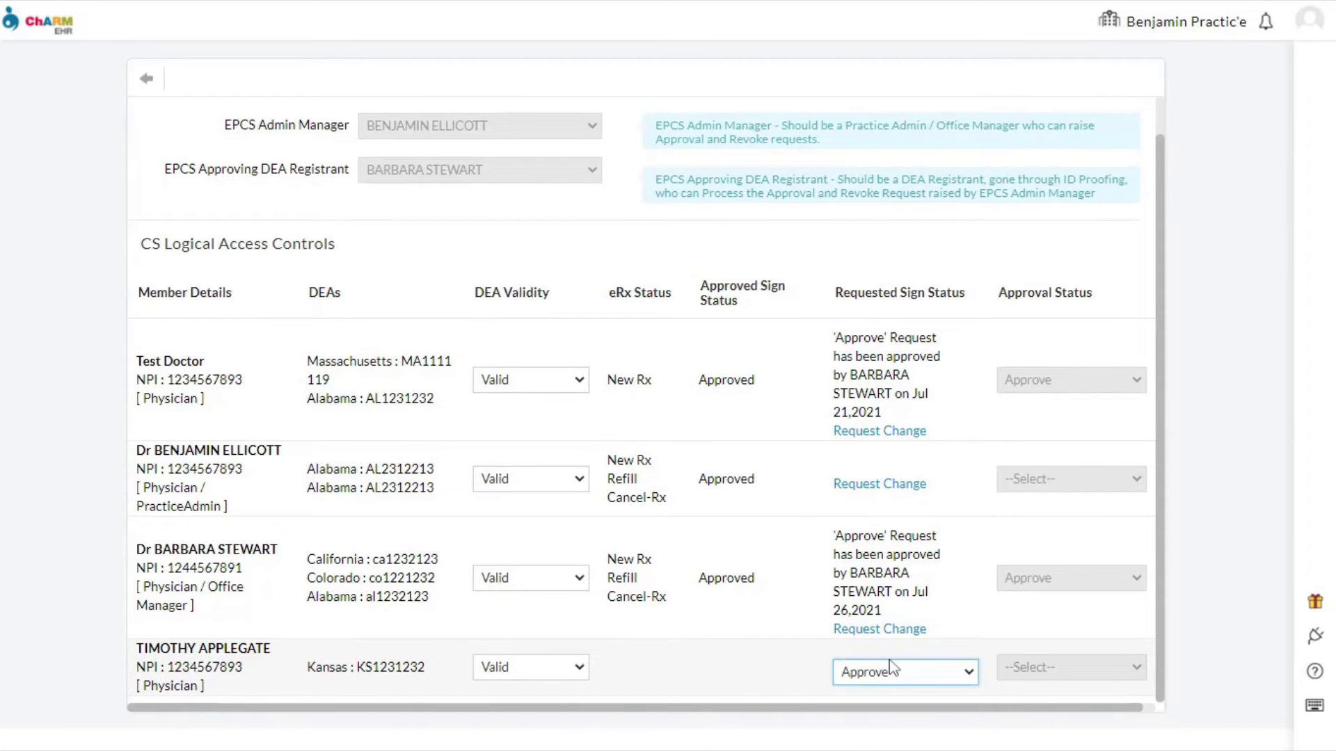
pyautogui.scroll(-2, 956, 642)
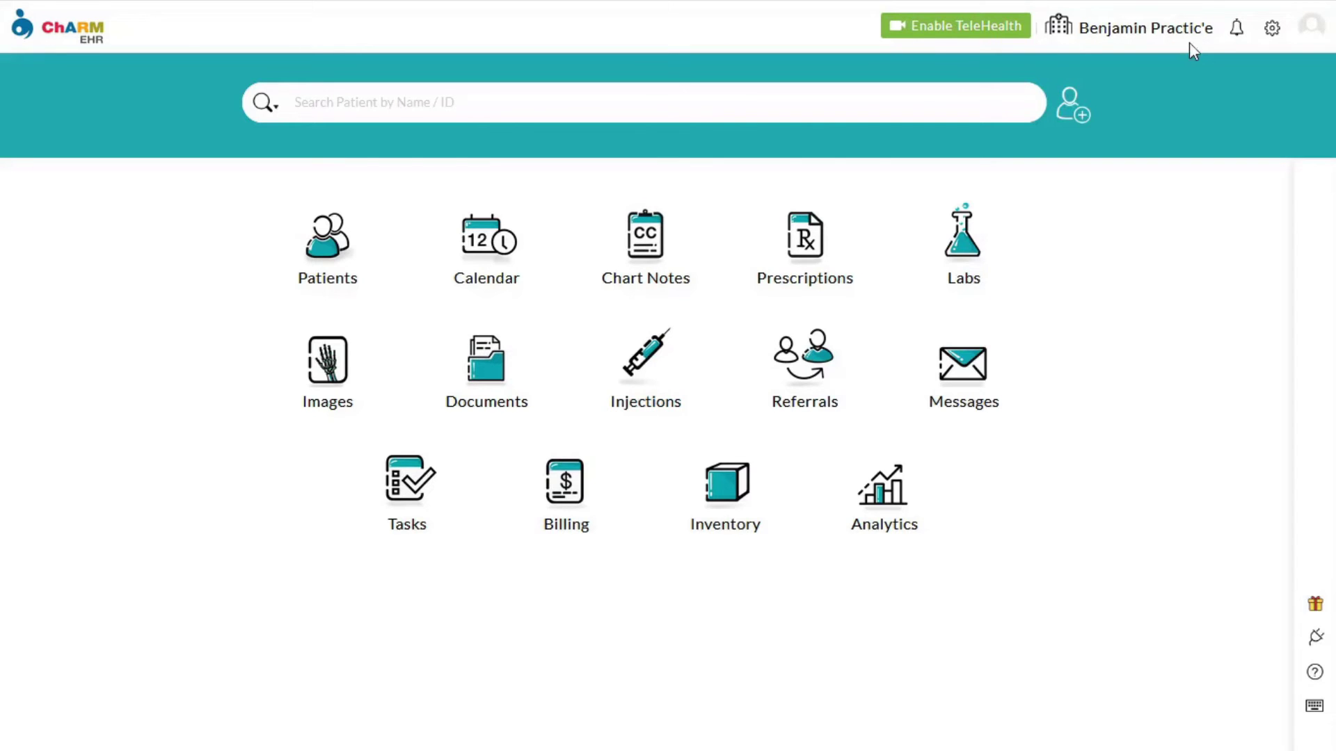
# - Review and close the EPCS registration checklist, then begin a new Exostar registration
pyautogui.click(1270, 30)
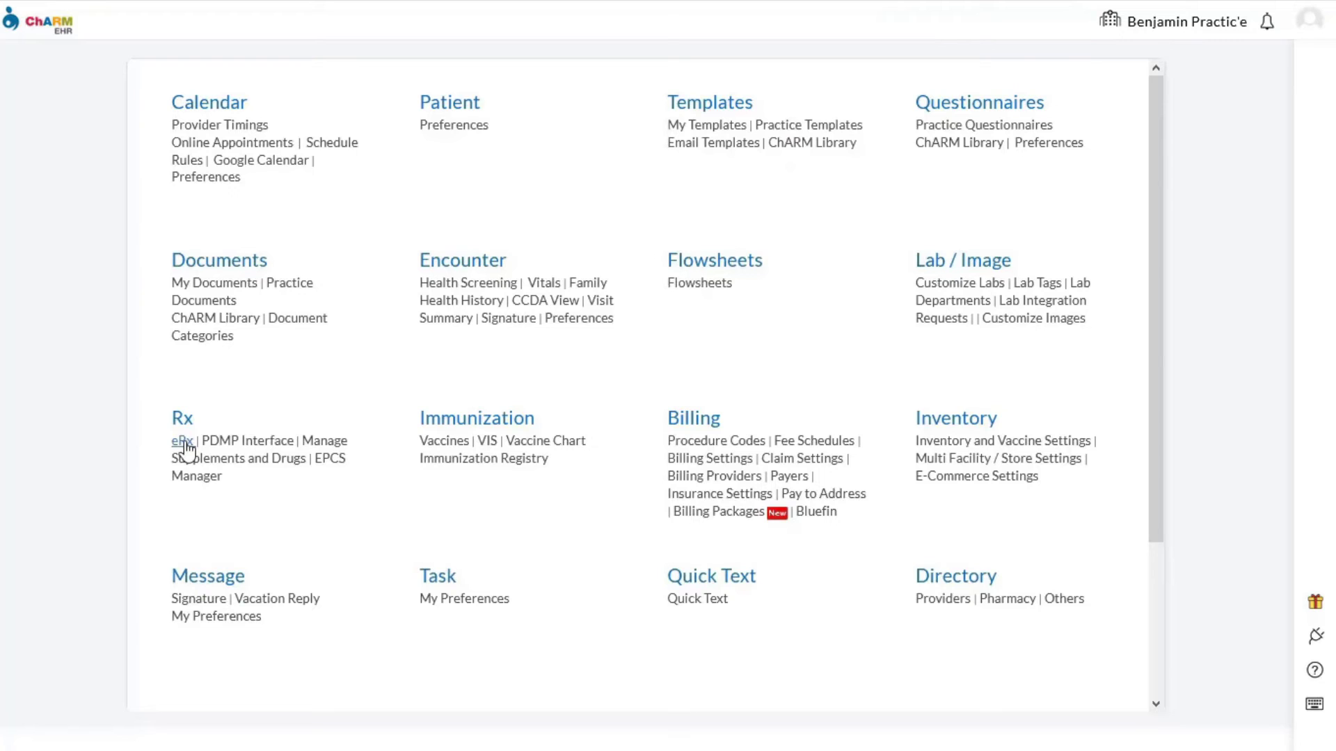
pyautogui.click(183, 441)
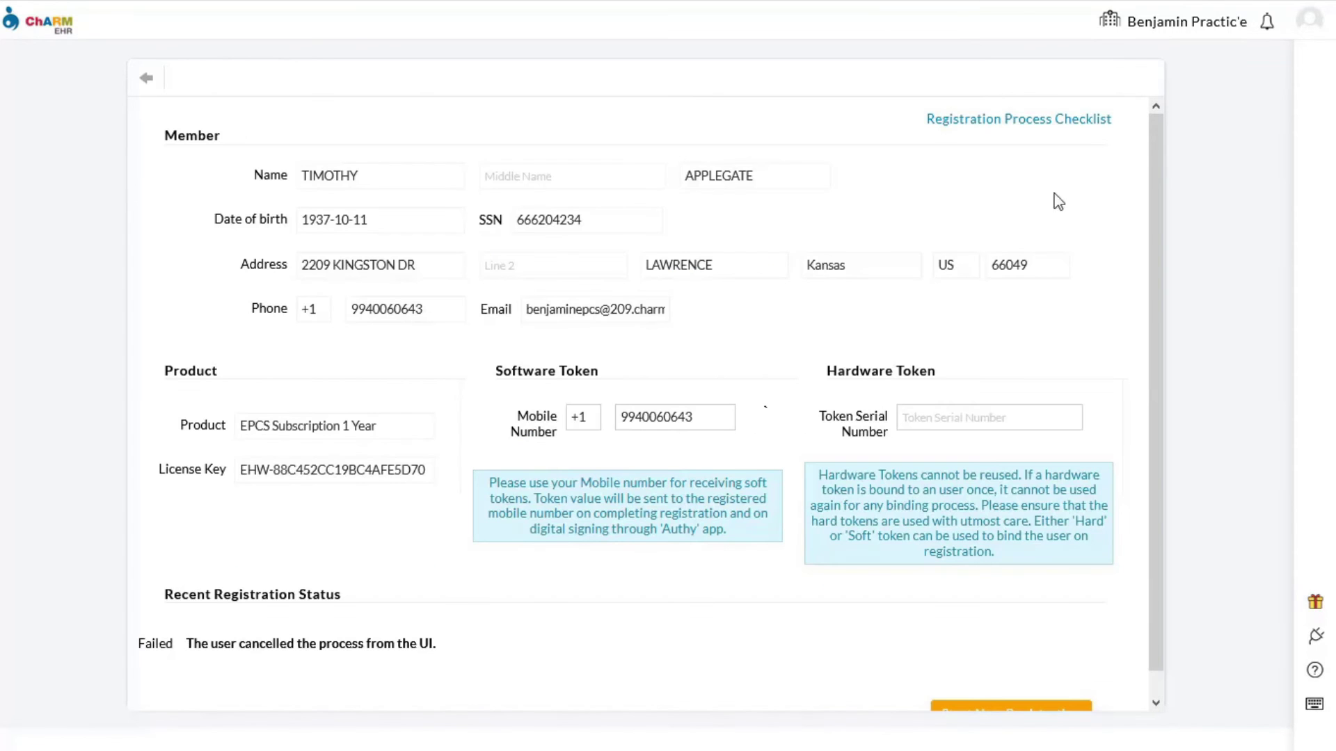
pyautogui.click(1042, 124)
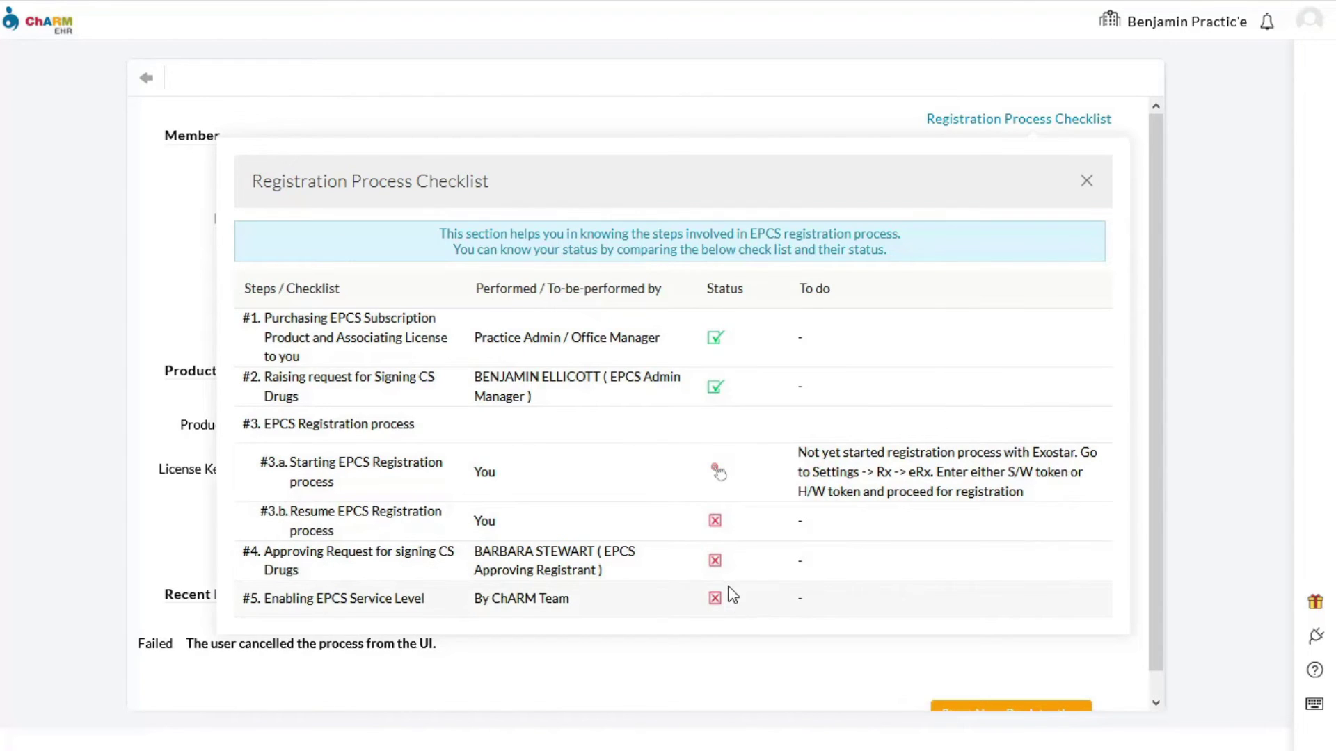
pyautogui.scroll(-1, 885, 587)
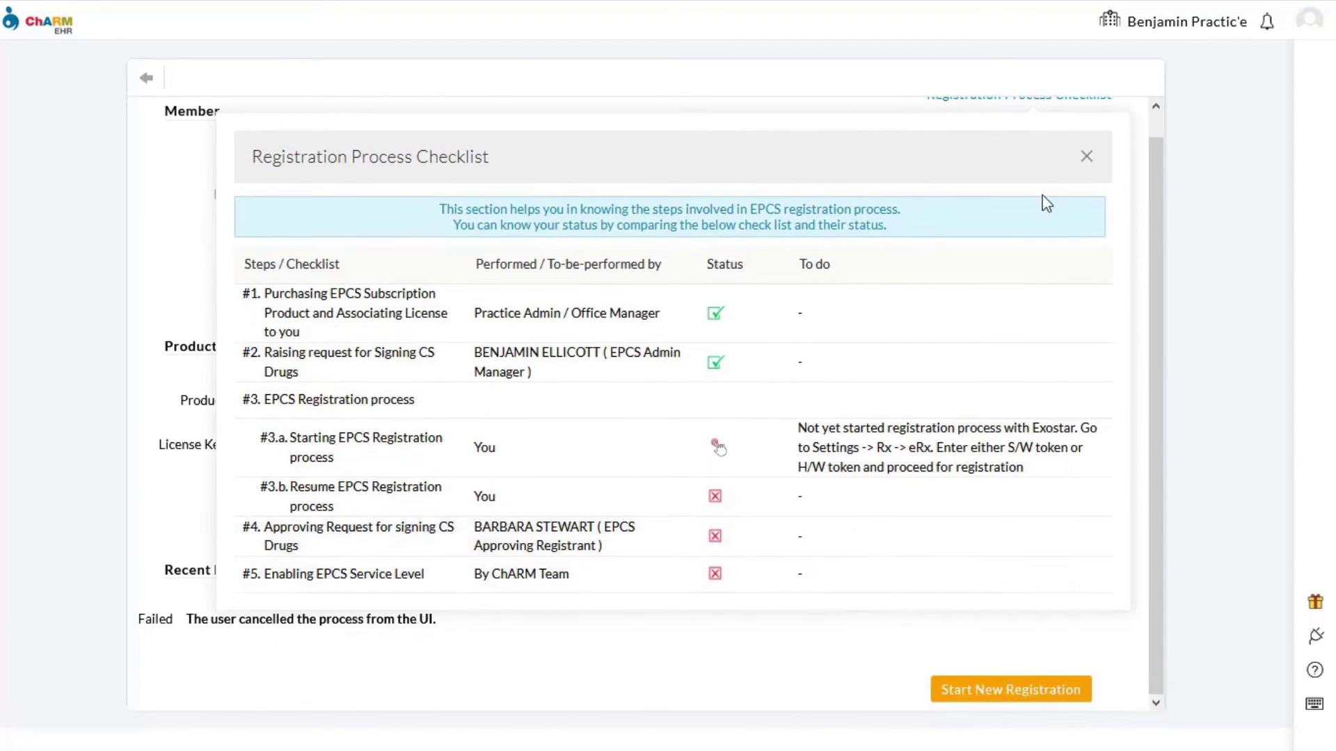
pyautogui.click(1086, 157)
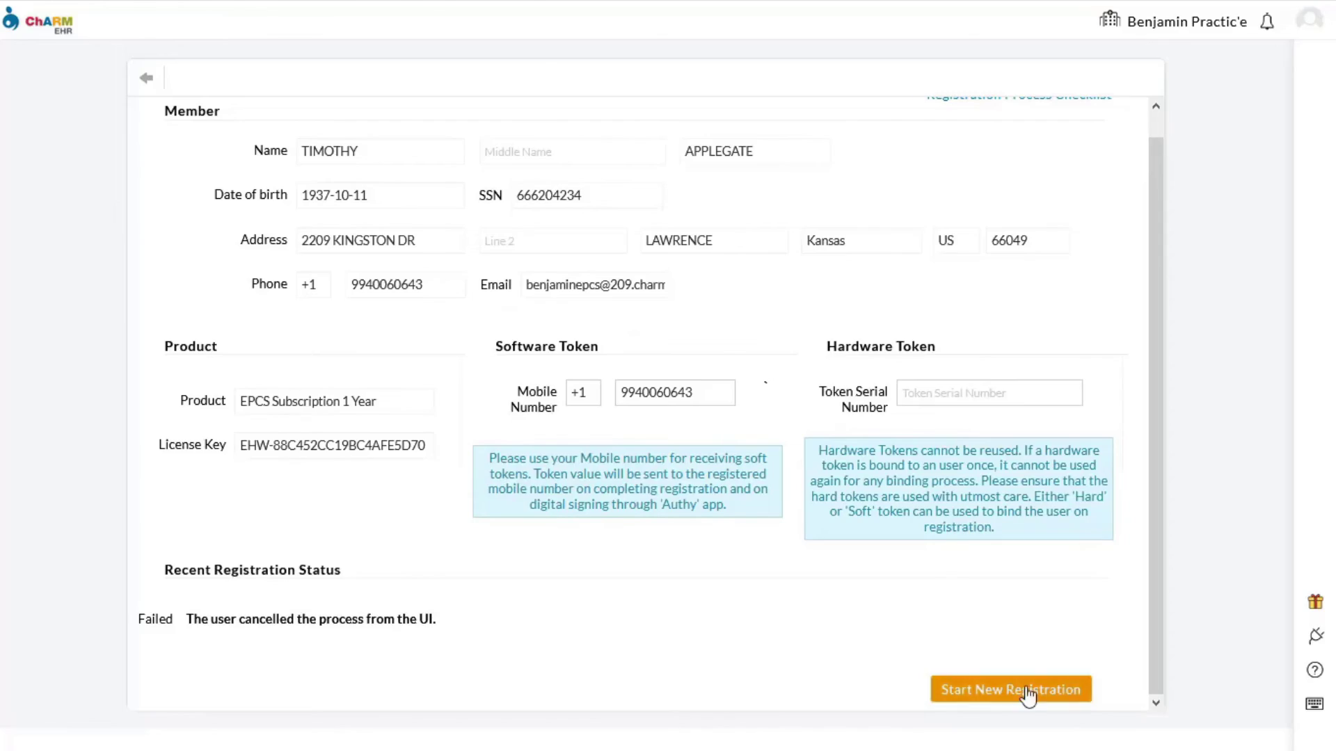
pyautogui.click(1075, 688)
# - Accept the Exostar user subscription agreement
pyautogui.scroll(-1, 696, 495)
pyautogui.scroll(-20, 666, 501)
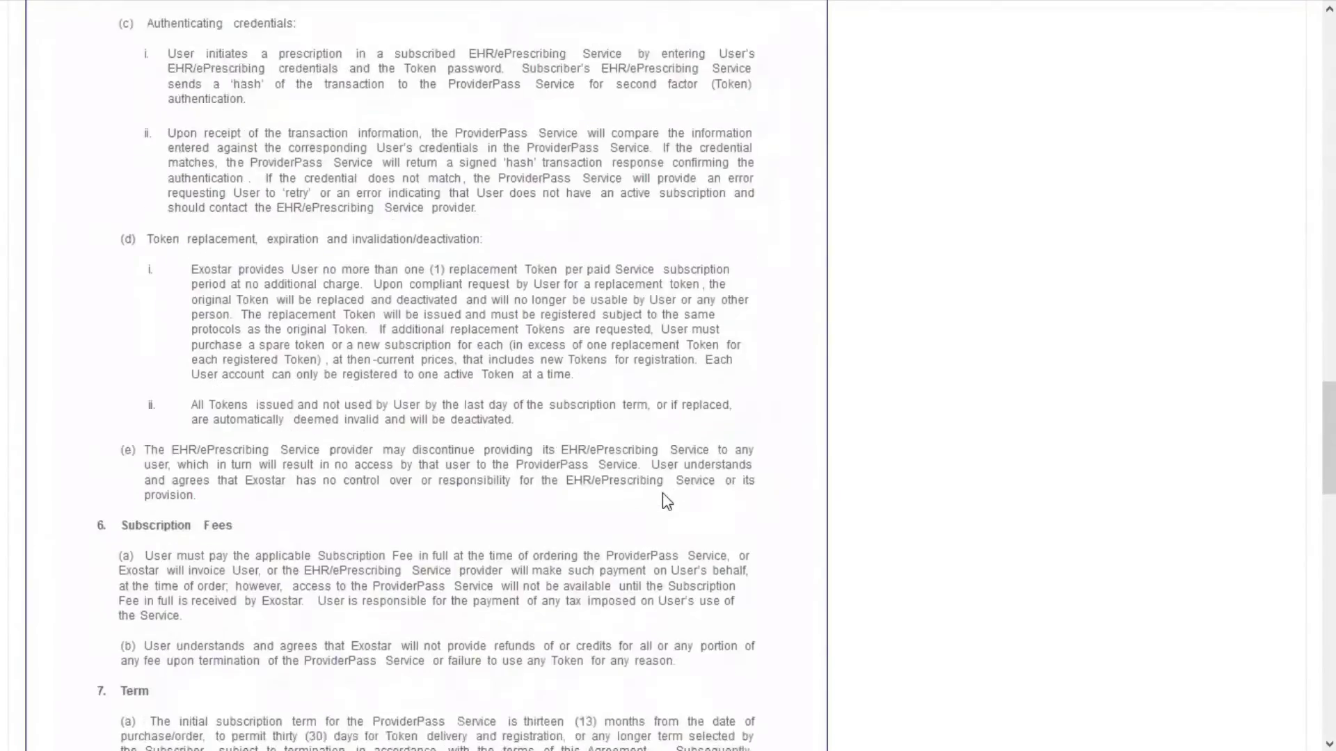
pyautogui.click(613, 699)
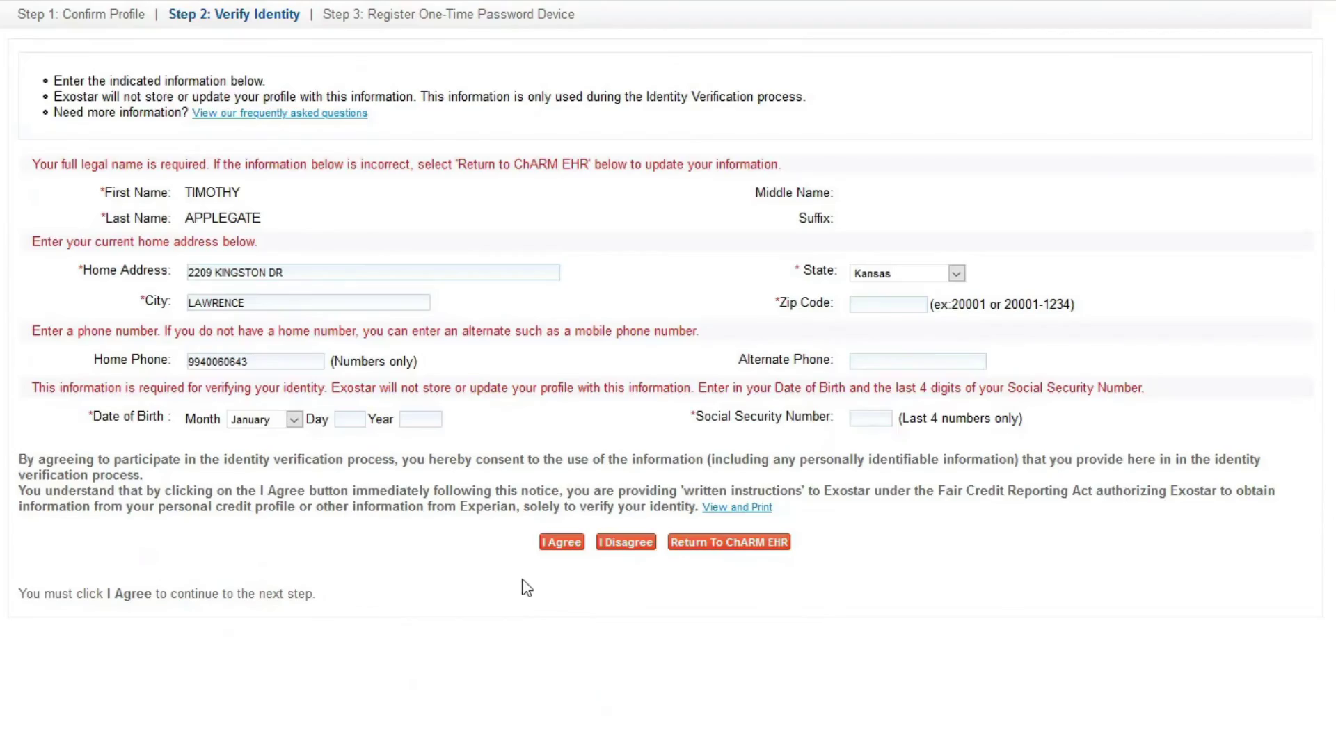
# - Enter the provider's SSN last four digits, home ZIP and date of birth, then consent to verification
pyautogui.click(881, 415)
pyautogui.click(885, 305)
pyautogui.write('66049')
pyautogui.click(350, 419)
pyautogui.write('11')
pyautogui.click(293, 419)
pyautogui.click(341, 524)
pyautogui.click(425, 420)
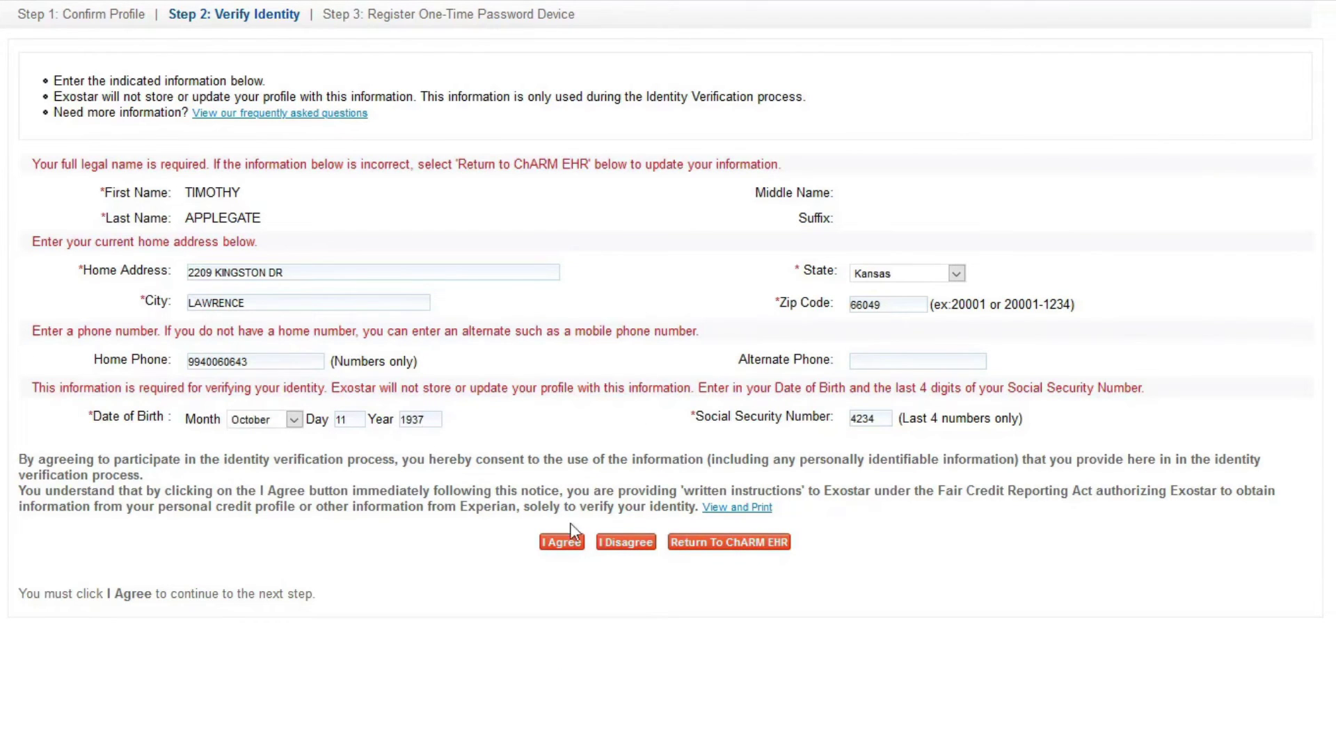
pyautogui.click(560, 544)
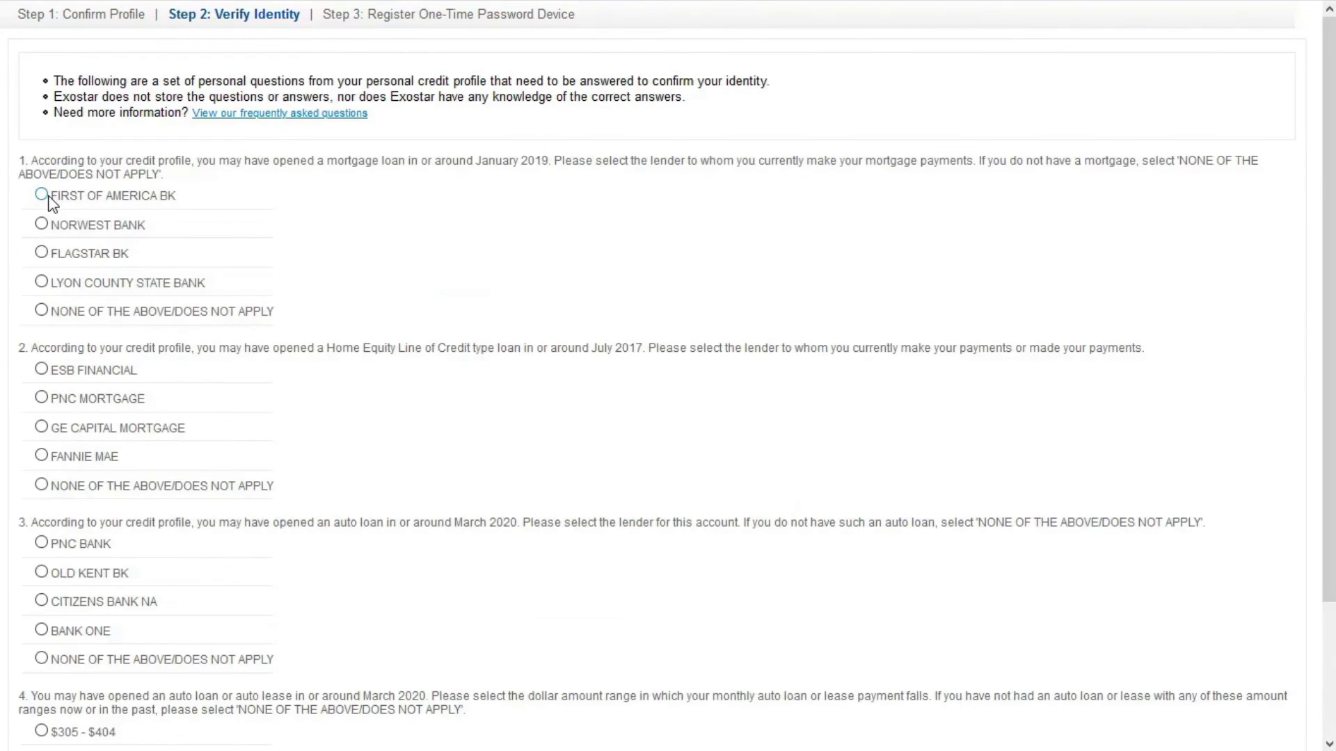
# - Answer the four credit-profile identity questions and submit them
pyautogui.click(49, 197)
pyautogui.click(84, 398)
pyautogui.scroll(-5, 76, 375)
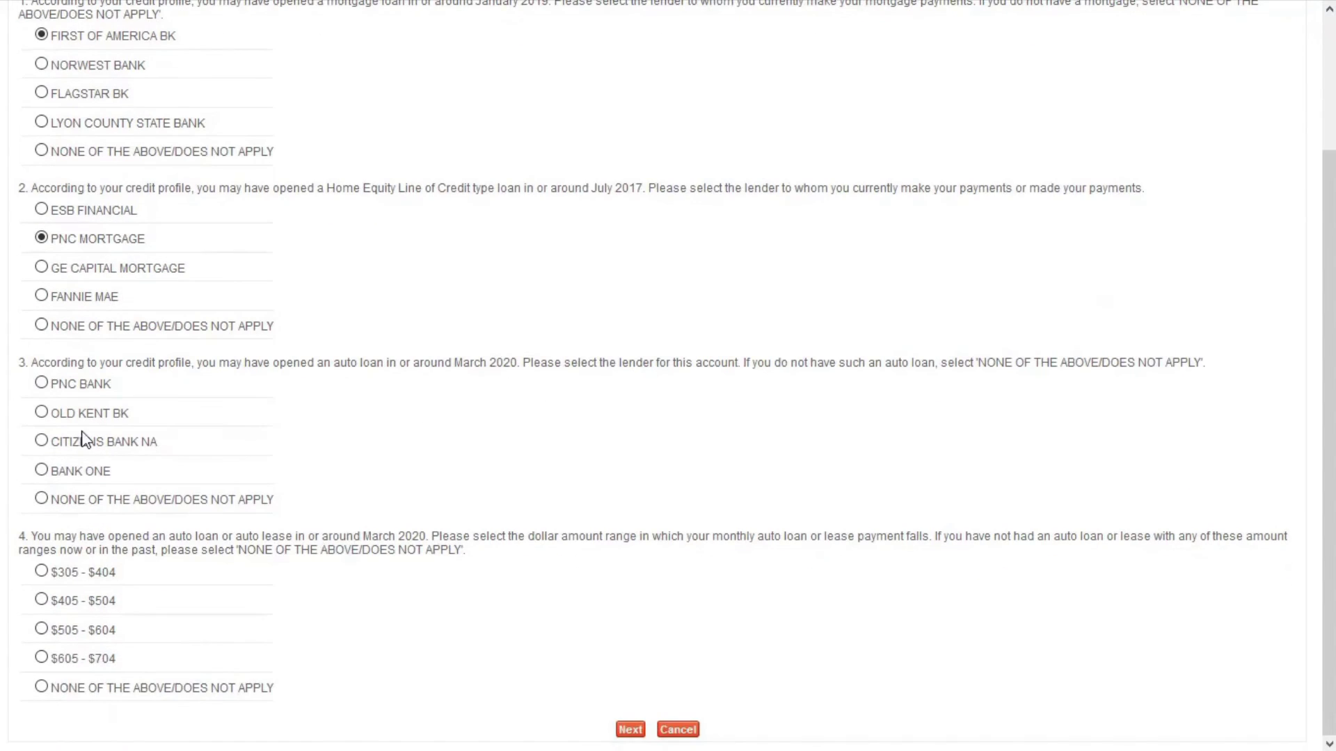
pyautogui.click(43, 441)
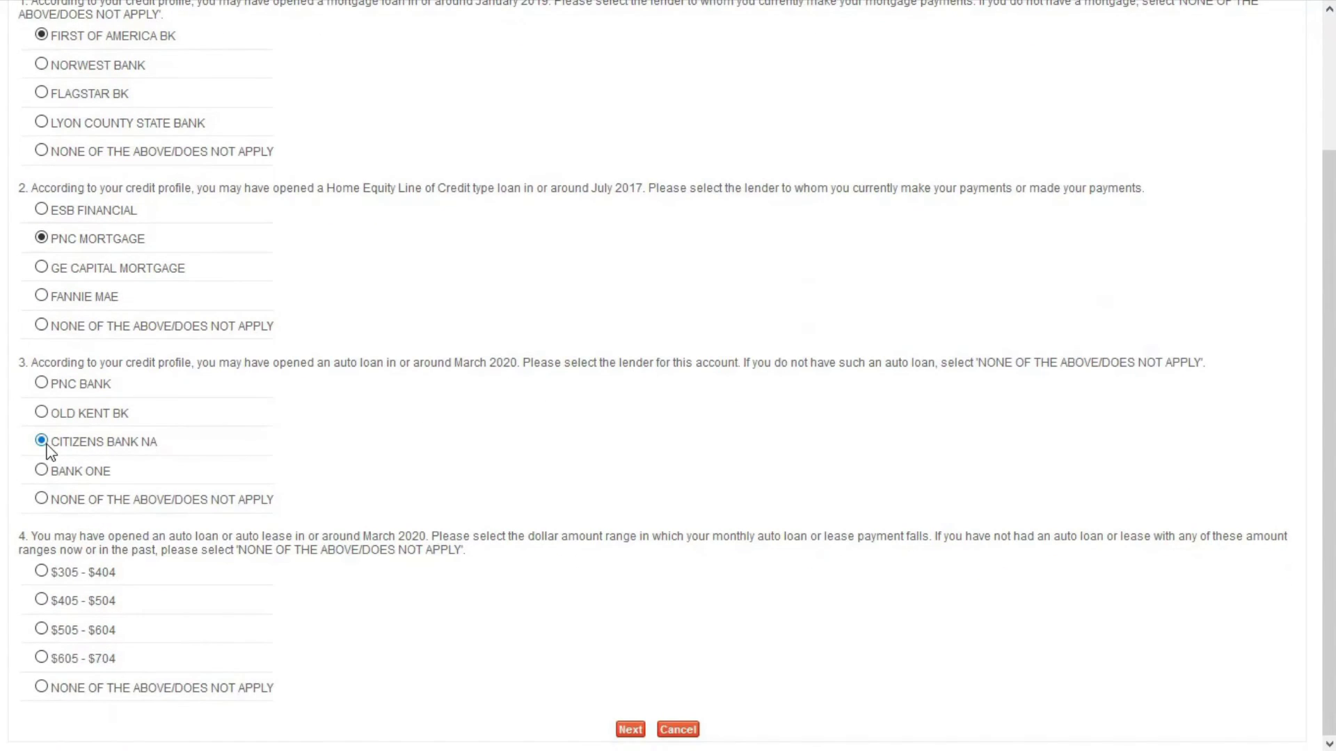
pyautogui.click(42, 601)
pyautogui.click(623, 731)
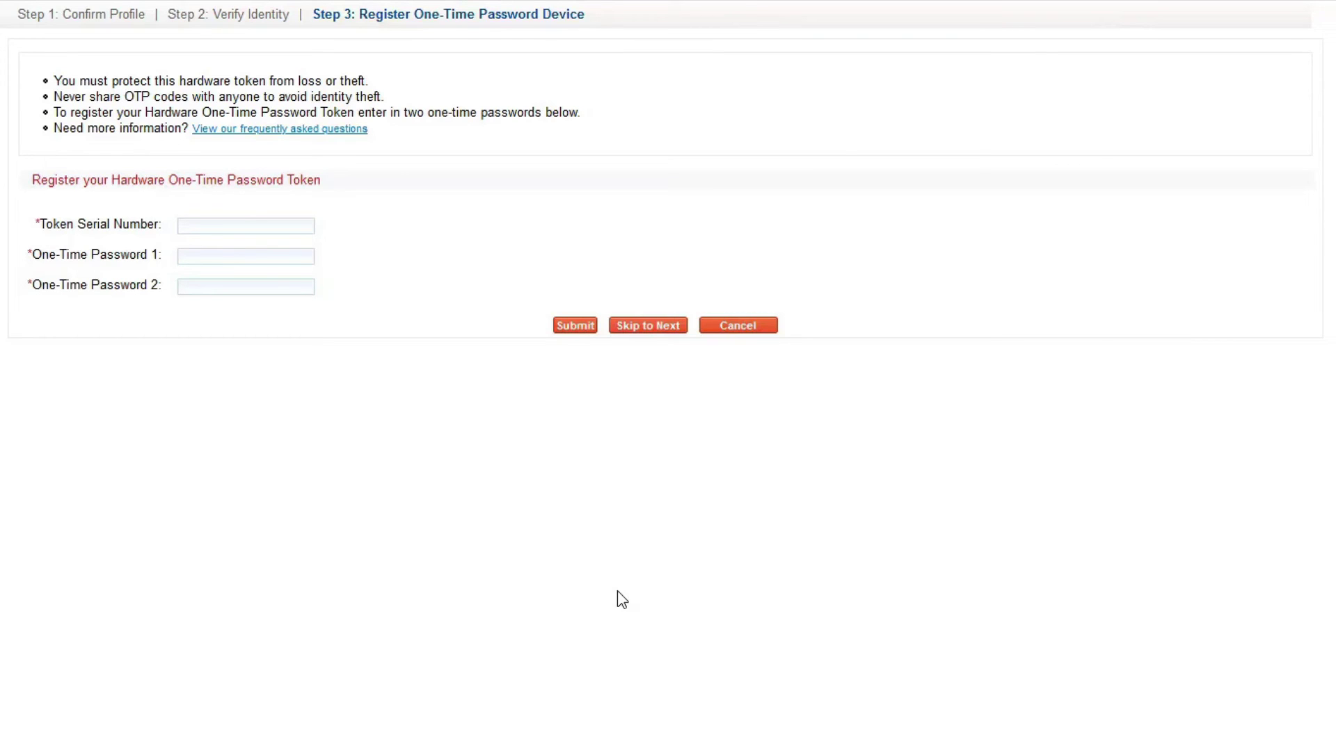
# - Skip the hardware token, register the phone as mobile credential, and complete registration
pyautogui.click(655, 327)
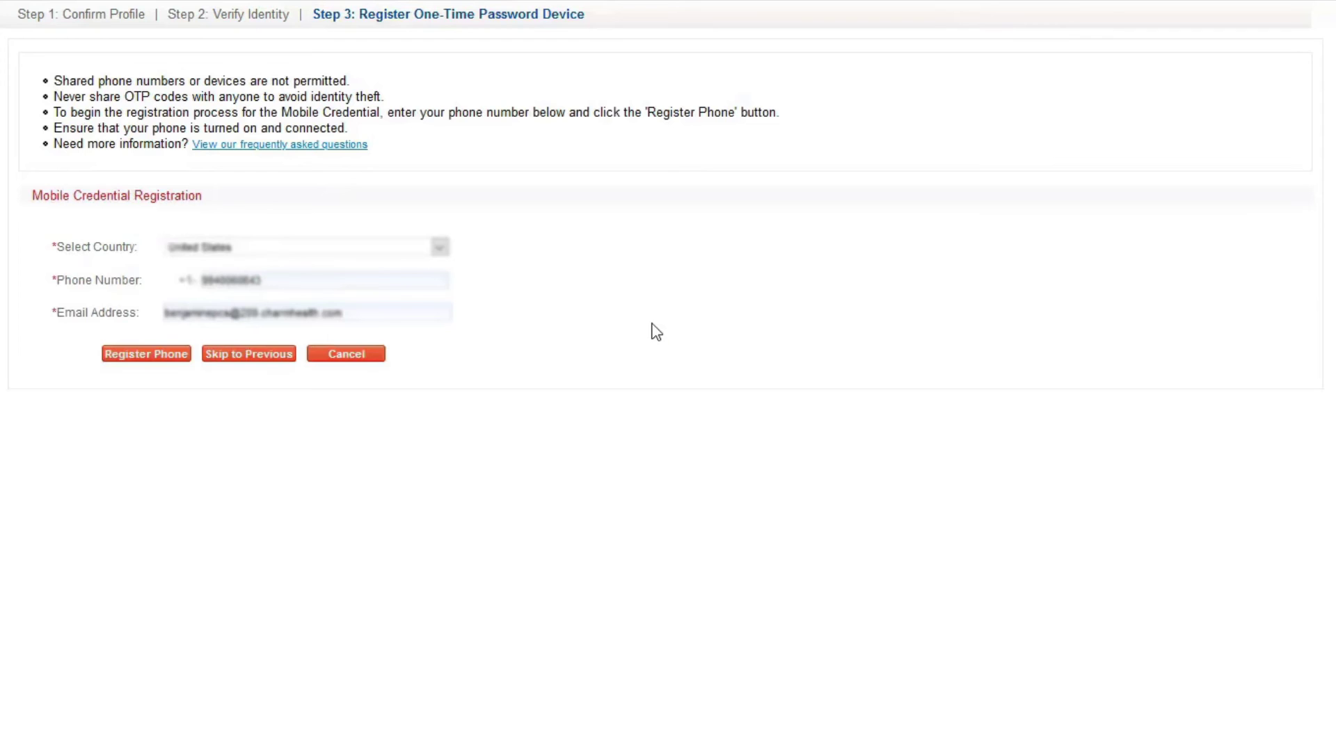
pyautogui.click(175, 360)
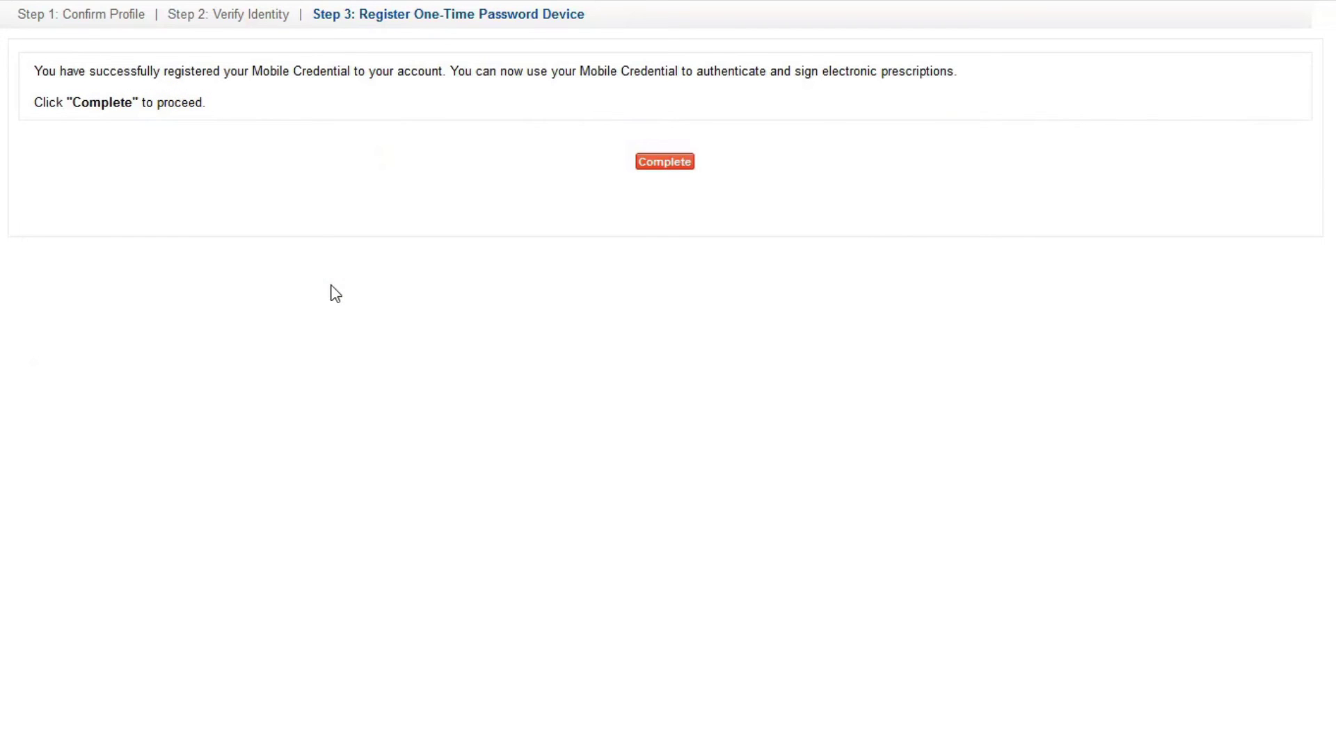
pyautogui.click(665, 162)
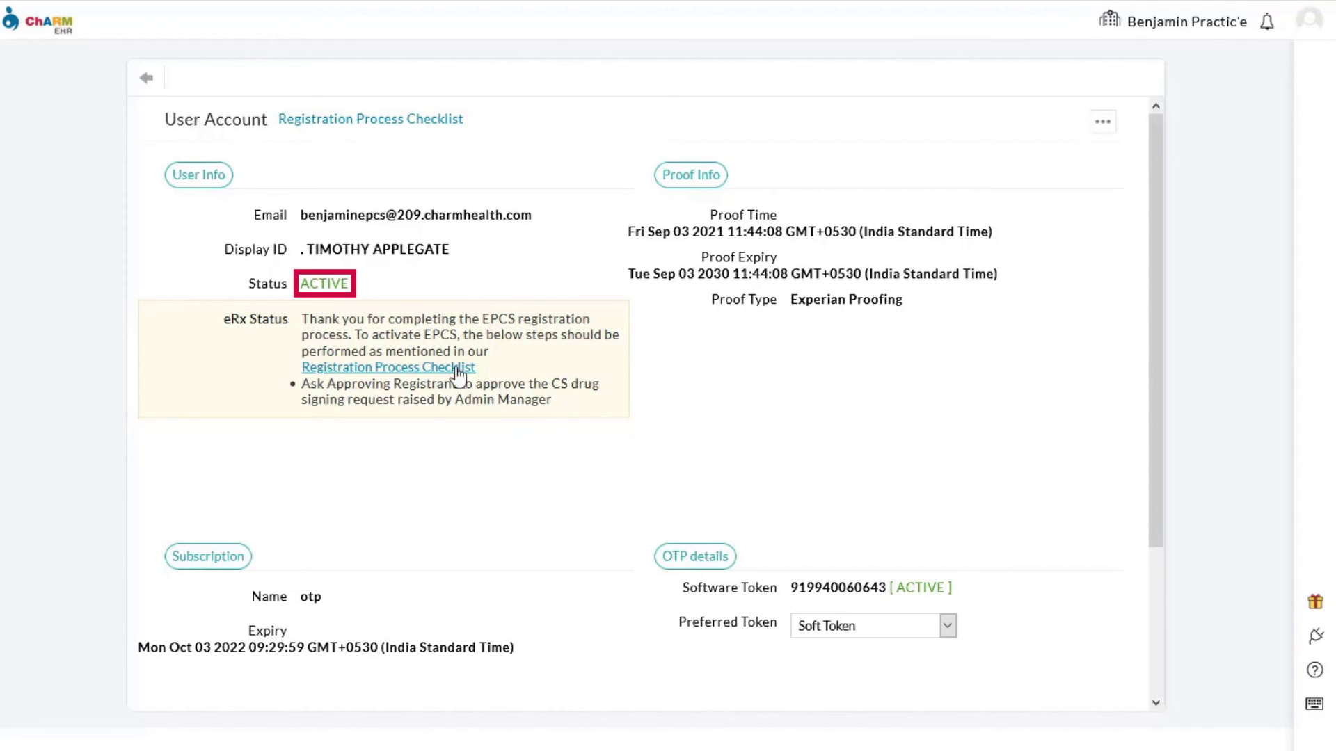
# - Highlight the note about asking the Approving Registrant to approve the CS signing request
pyautogui.moveTo(304, 384)
pyautogui.mouseDown()
pyautogui.moveTo(376, 400)
pyautogui.moveTo(557, 398)
pyautogui.mouseUp()
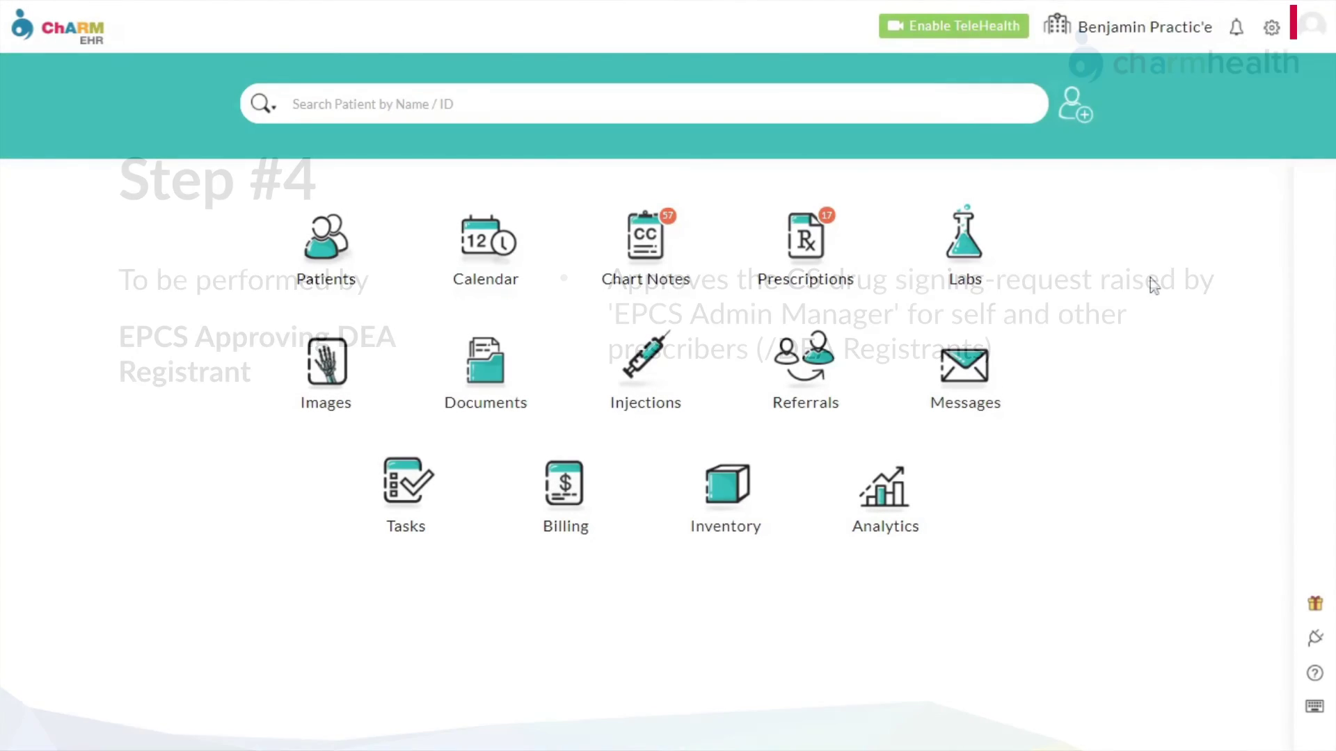
# - Verify with the account password and pasted OneAuth code to manage CS access controls
pyautogui.click(1270, 31)
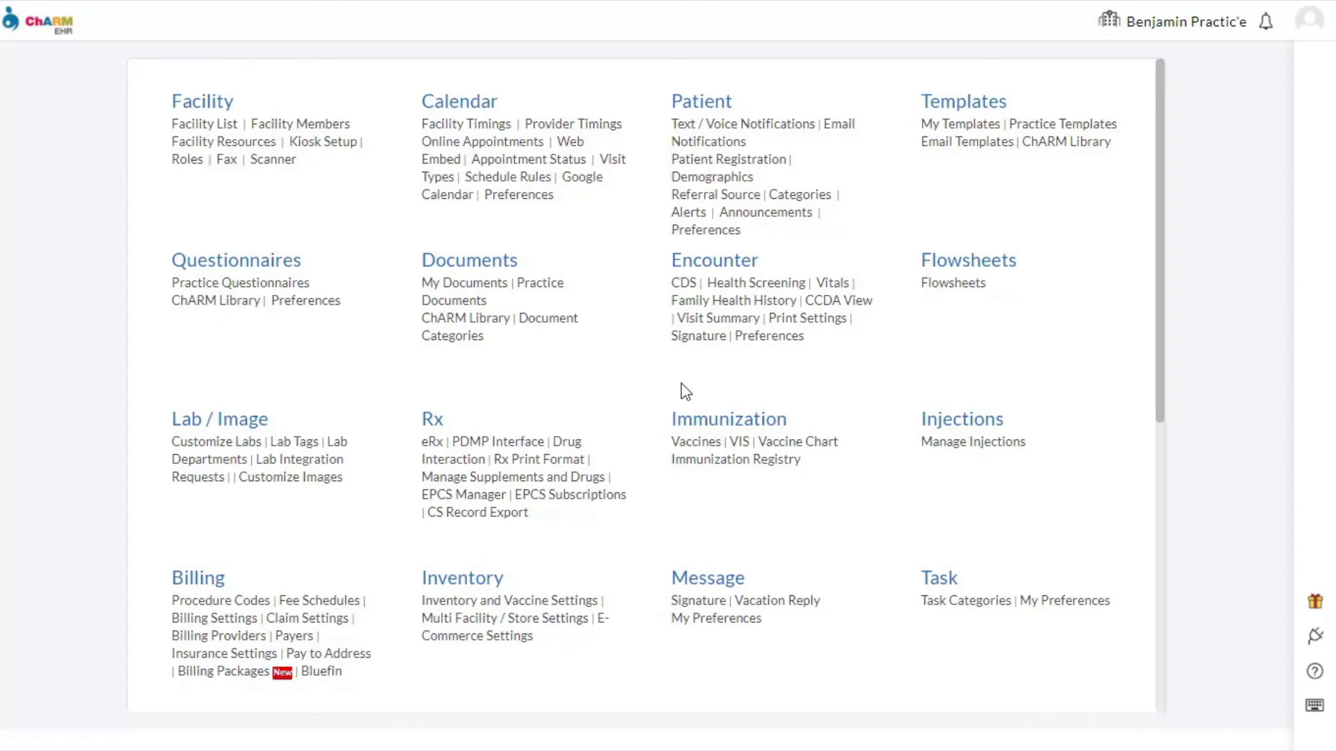
pyautogui.click(459, 496)
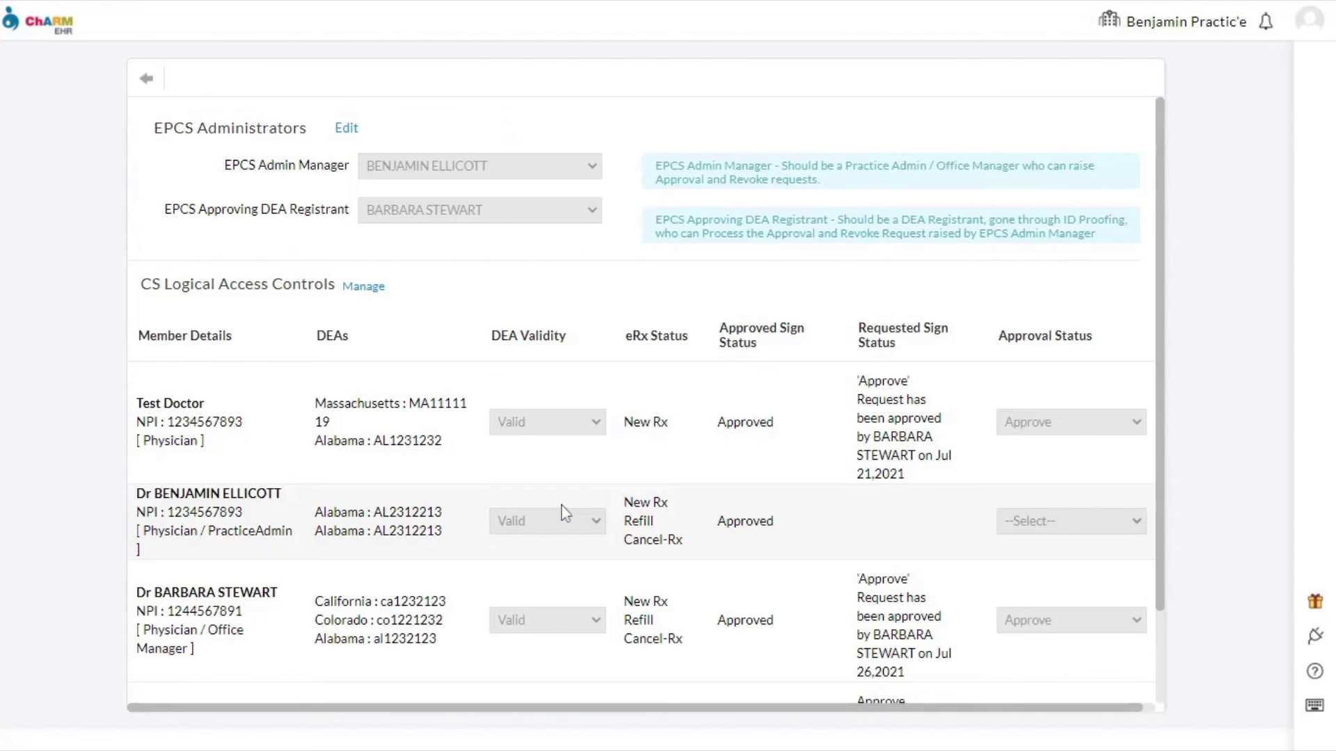
pyautogui.click(364, 287)
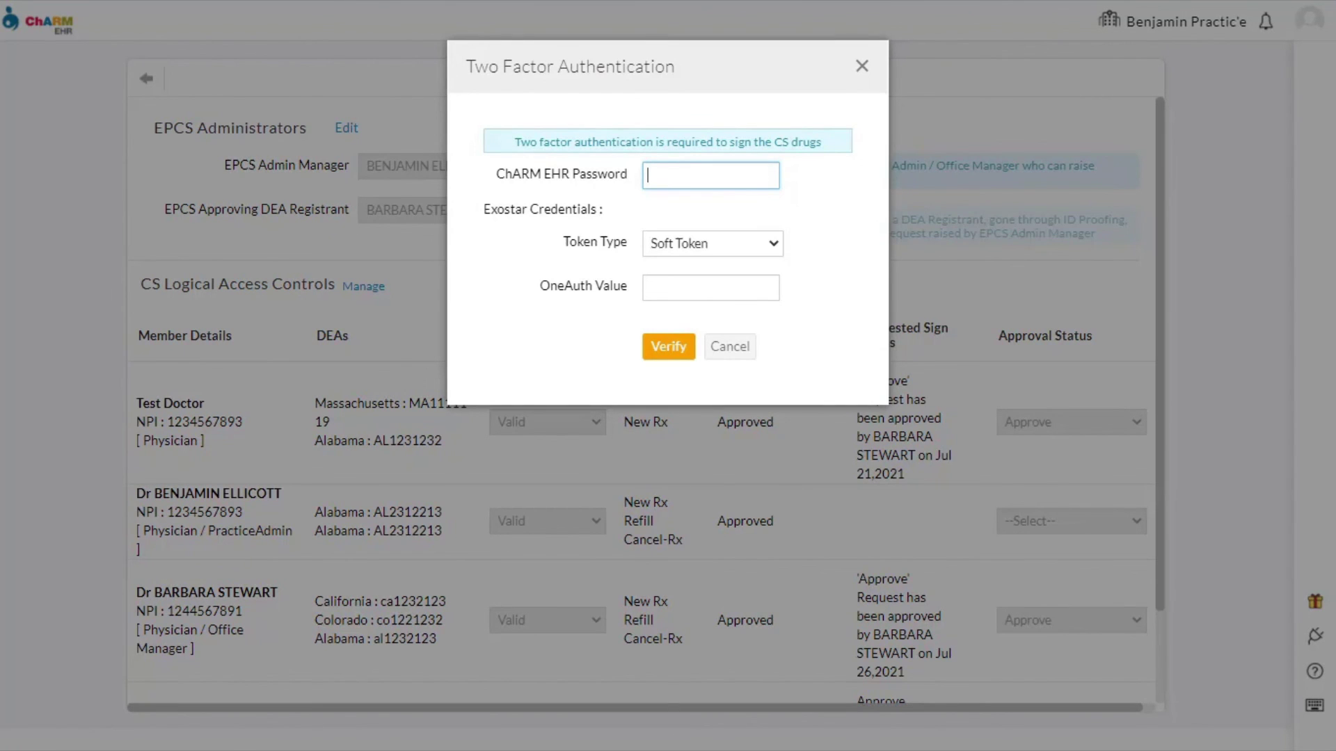
pyautogui.press('Tab')
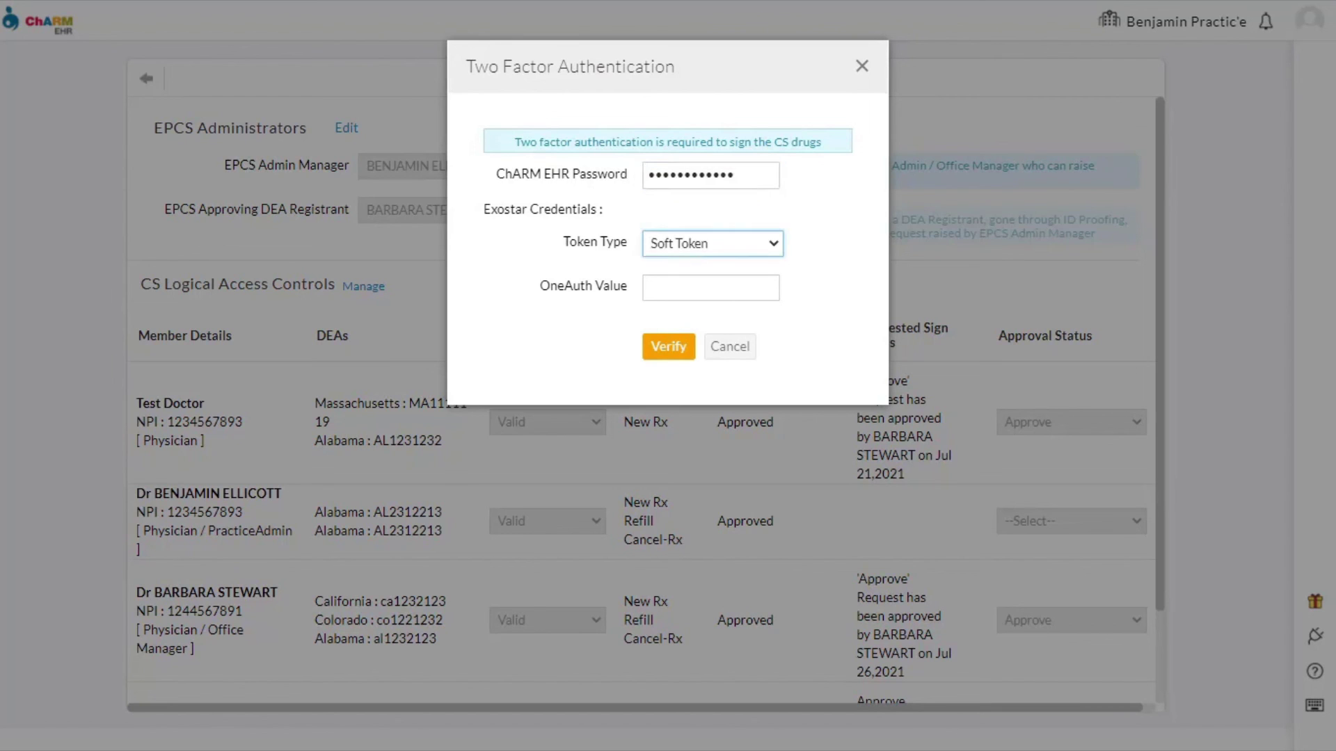
pyautogui.press('Tab')
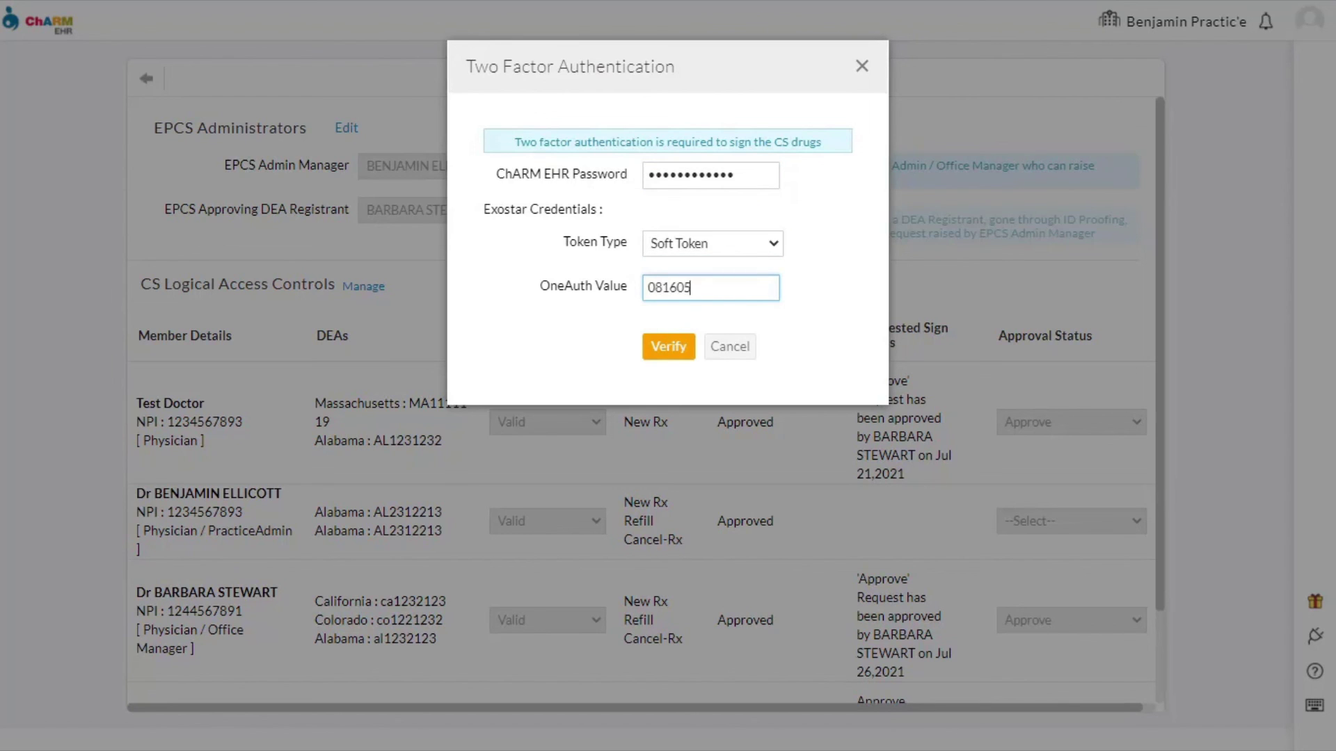
pyautogui.click(669, 350)
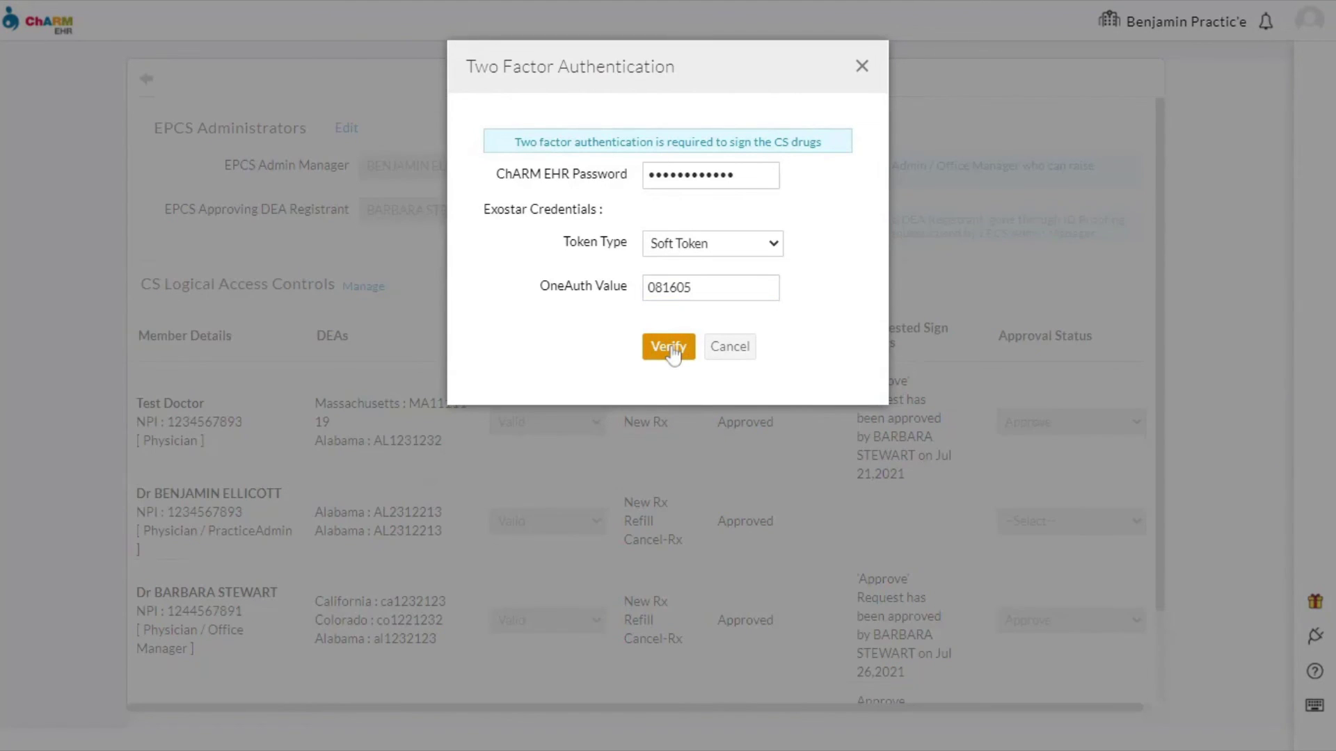
# - Set the new provider's CS signing approval status to Approve
pyautogui.scroll(-2, 635, 451)
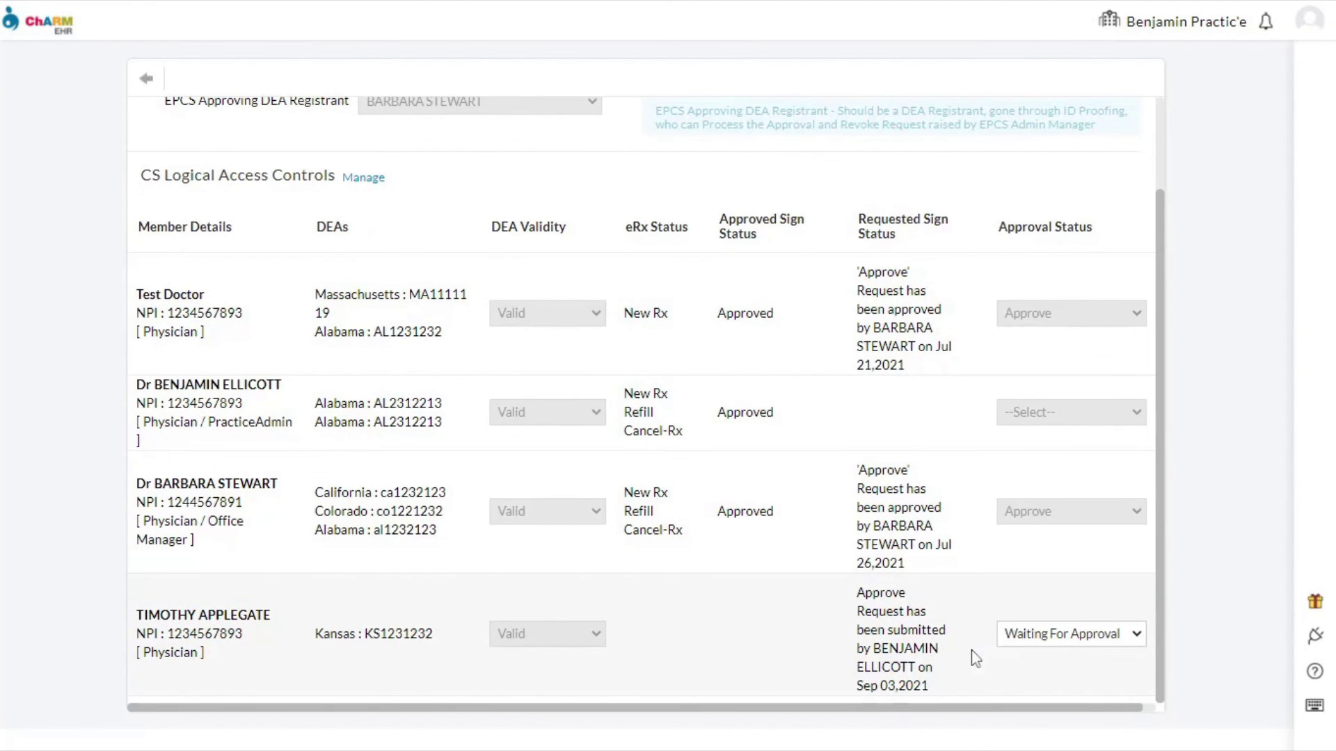
pyautogui.click(1088, 626)
pyautogui.click(1057, 660)
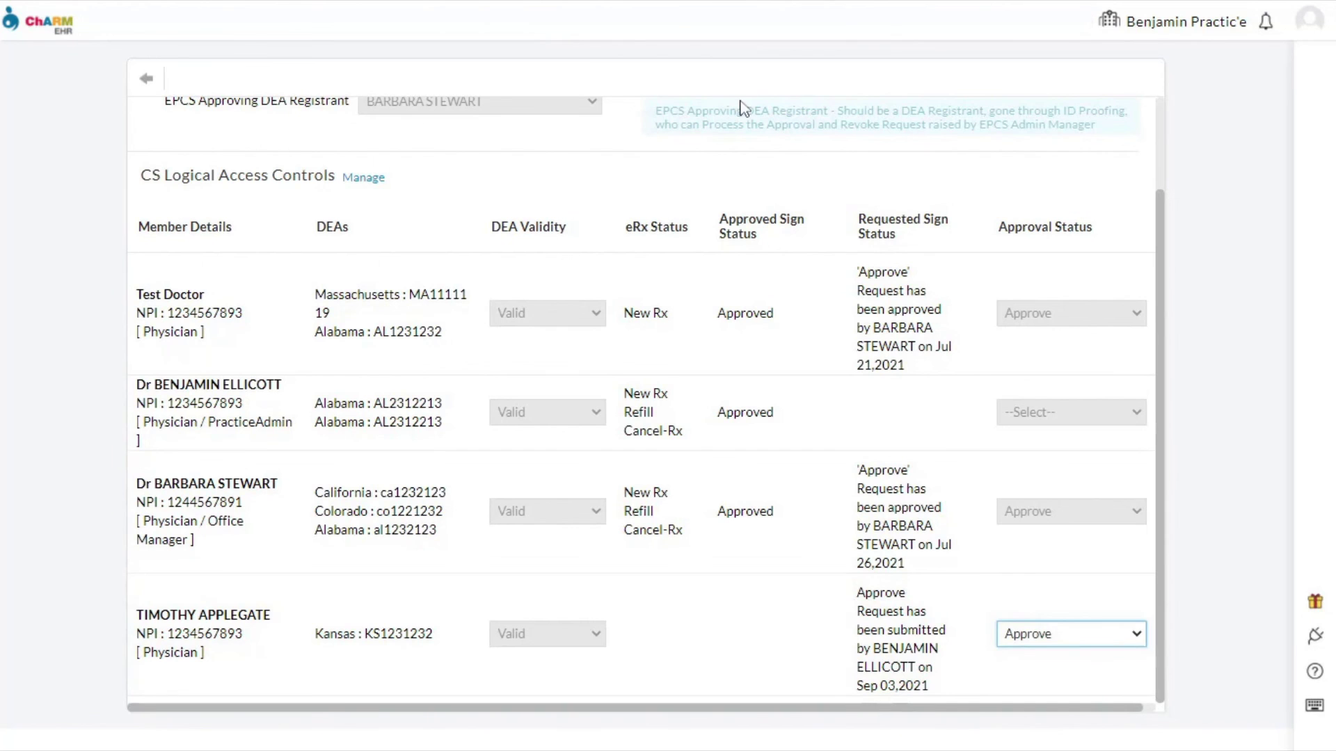